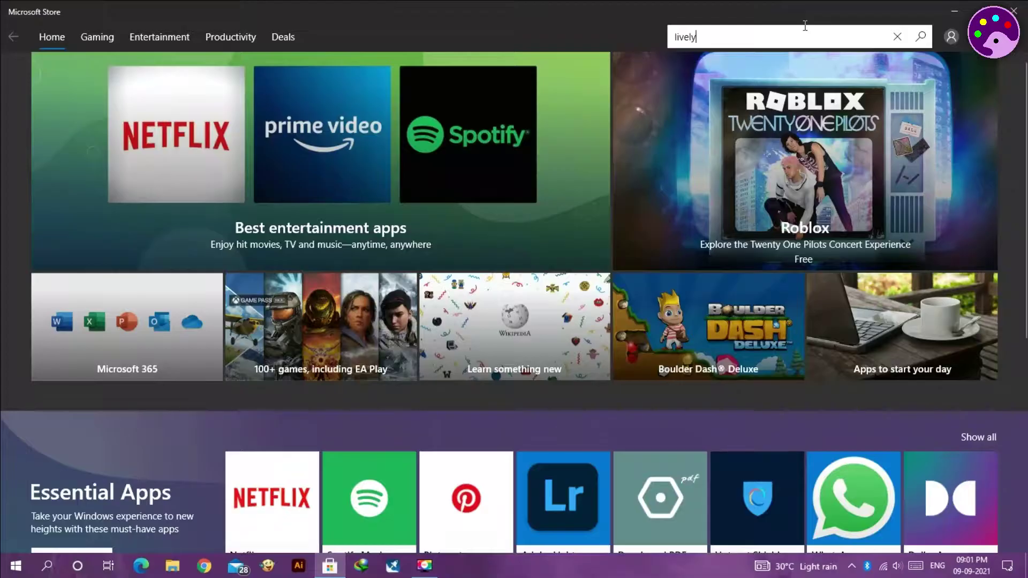
Step: Search the Microsoft Store for "lively" and open the Lively Wallpaper product page
{"action": "type", "text": "l"}
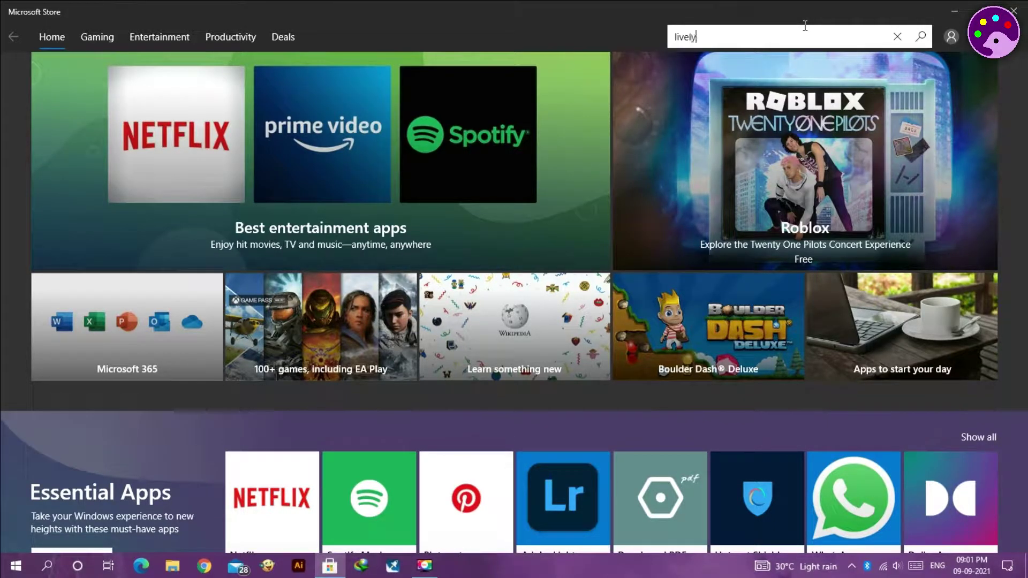
{"action": "key", "text": "Return"}
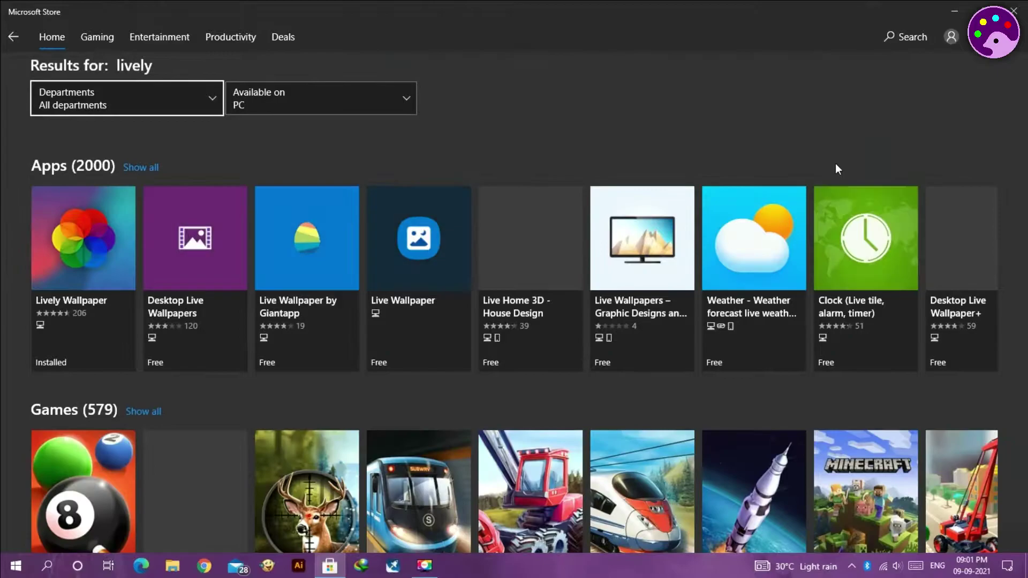
{"action": "left_click", "coordinate": [78, 229]}
Step: Examine the Lively Wallpaper product page and its minimum and recommended system requirements
{"action": "scroll", "coordinate": [591, 265], "scroll_direction": "down", "scroll_amount": 5}
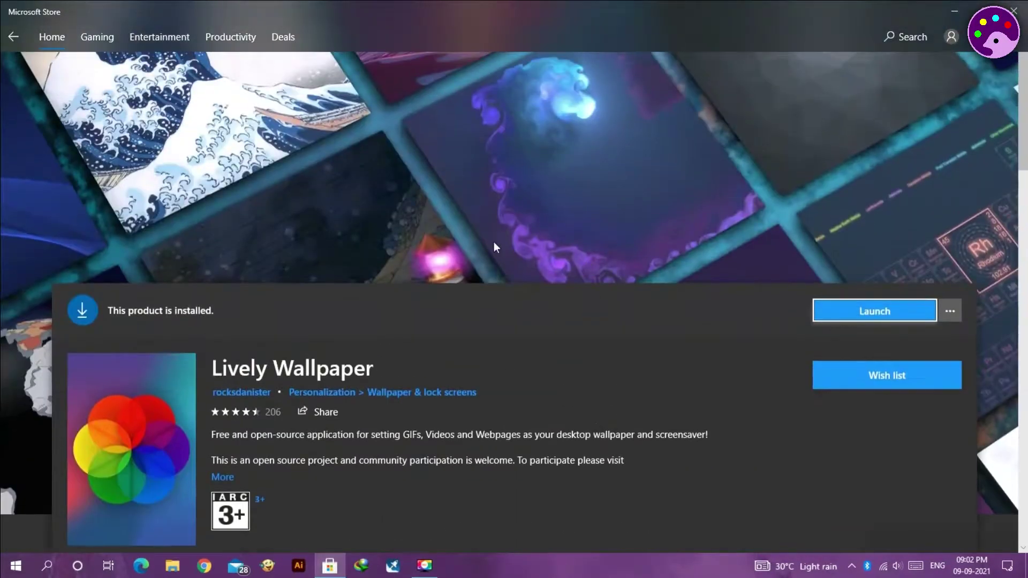
{"action": "scroll", "coordinate": [536, 250], "scroll_direction": "down", "scroll_amount": 3}
{"action": "left_click", "coordinate": [453, 371]}
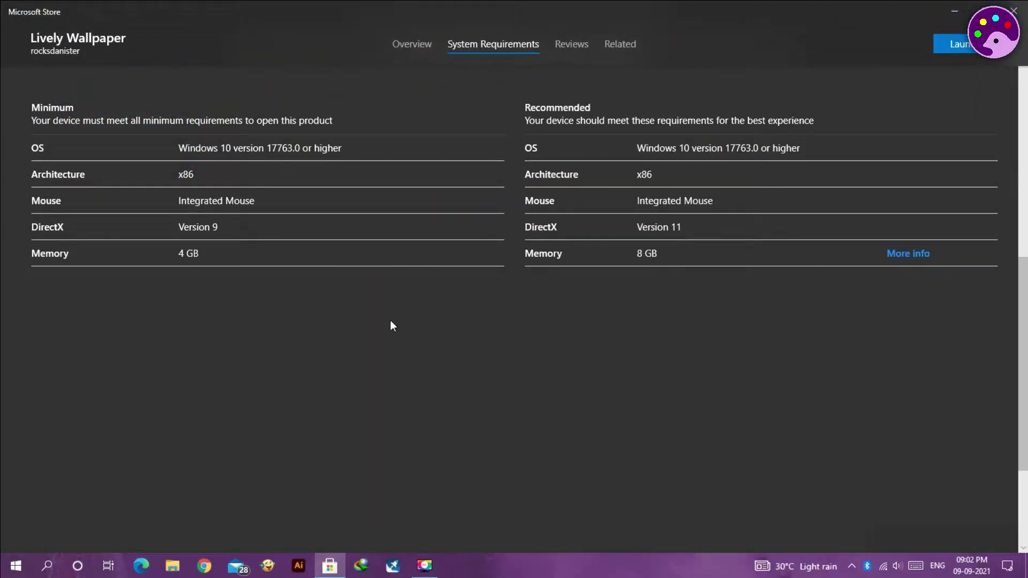
Step: Launch Lively Wallpaper from its product page and close the Microsoft Store, leaving the wallpaper library near the desktop's centre
{"action": "scroll", "coordinate": [392, 324], "scroll_direction": "up", "scroll_amount": 10}
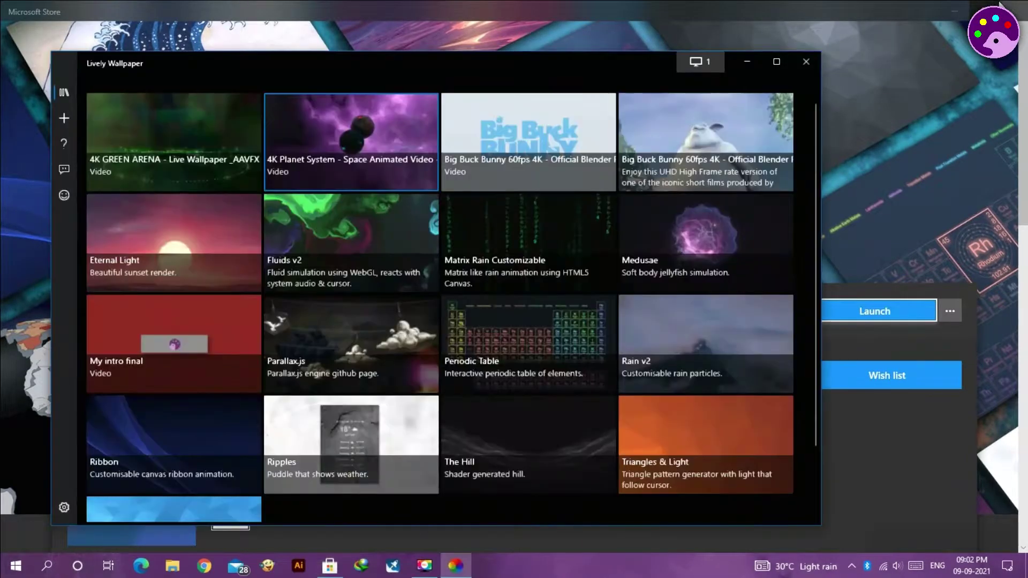
{"action": "left_click", "coordinate": [1013, 10]}
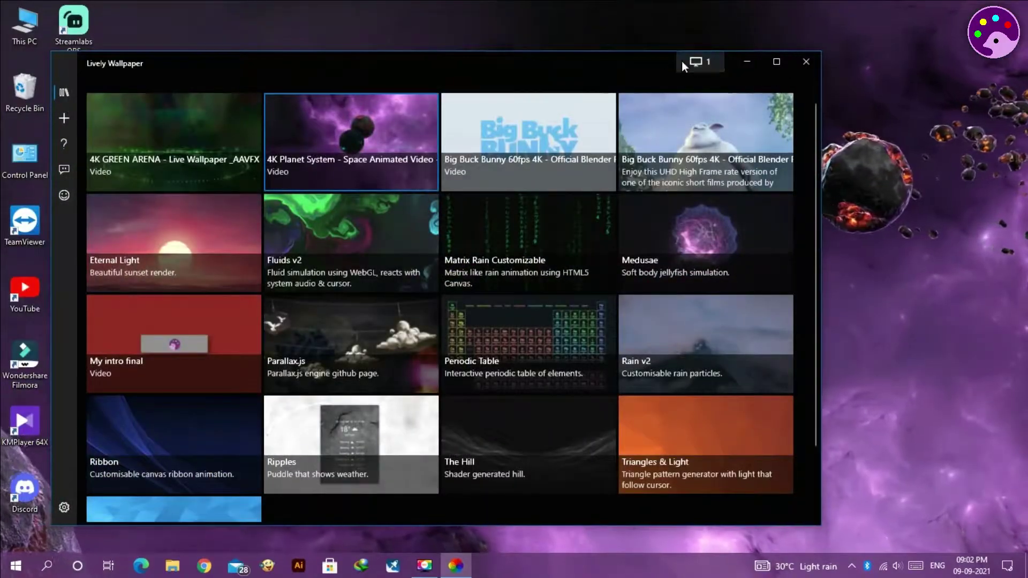
{"action": "left_click_drag", "start_coordinate": [572, 63], "coordinate": [650, 41]}
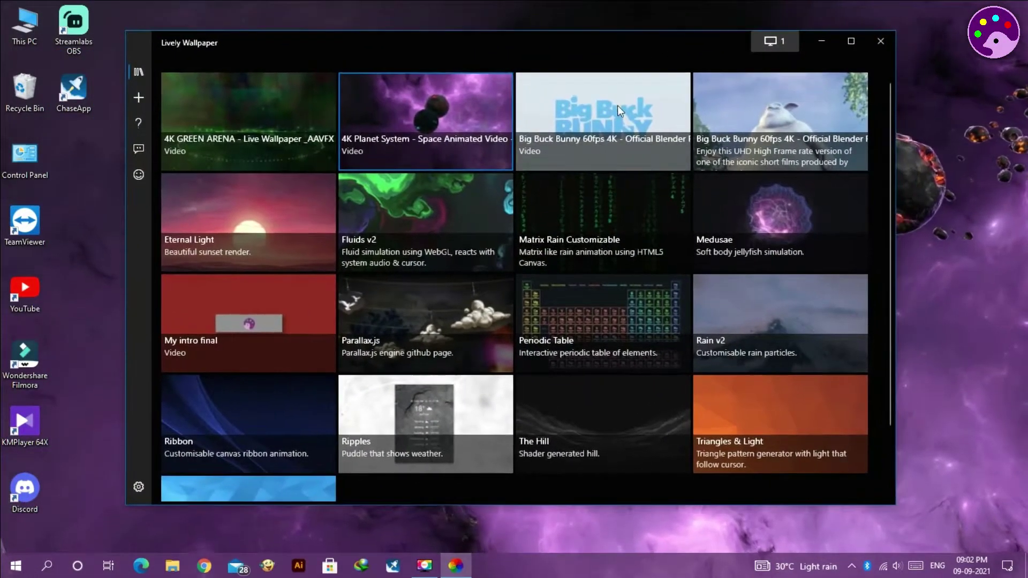
Step: Apply the Fluids v2 wallpaper from the library and minimize the window to show the desktop
{"action": "scroll", "coordinate": [514, 272], "scroll_direction": "down", "scroll_amount": 2}
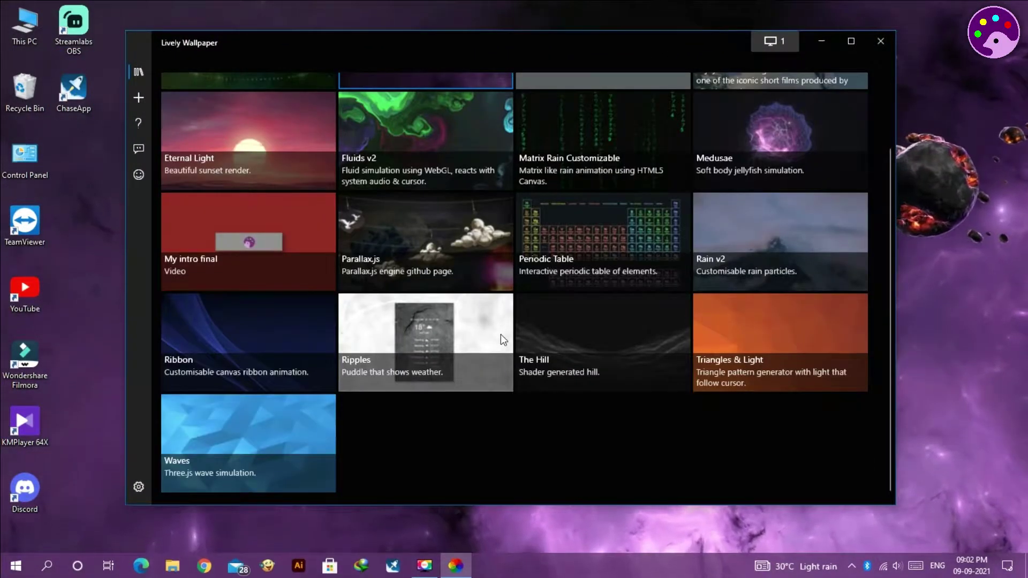
{"action": "scroll", "coordinate": [500, 334], "scroll_direction": "up", "scroll_amount": 2}
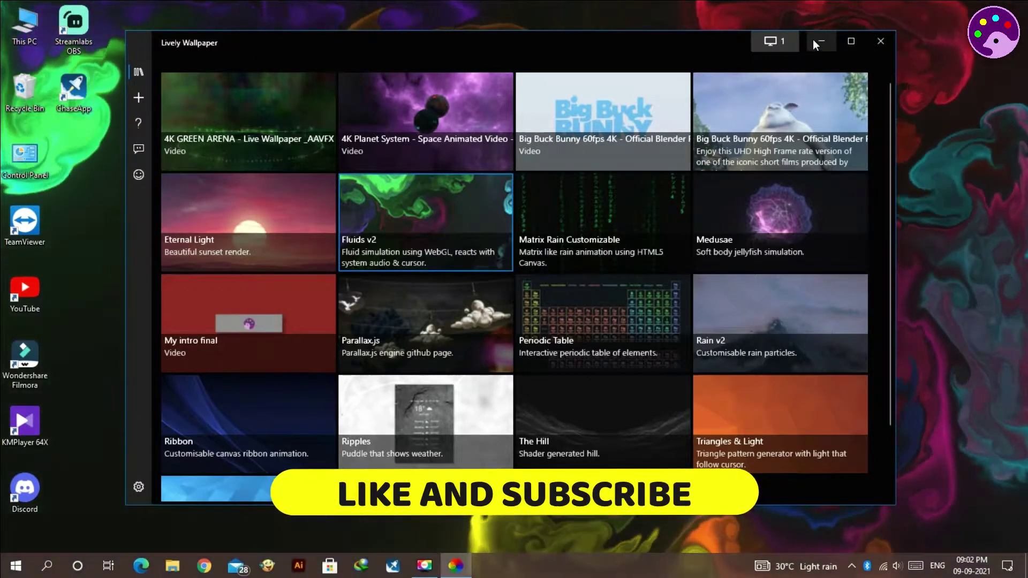
{"action": "left_click", "coordinate": [821, 41]}
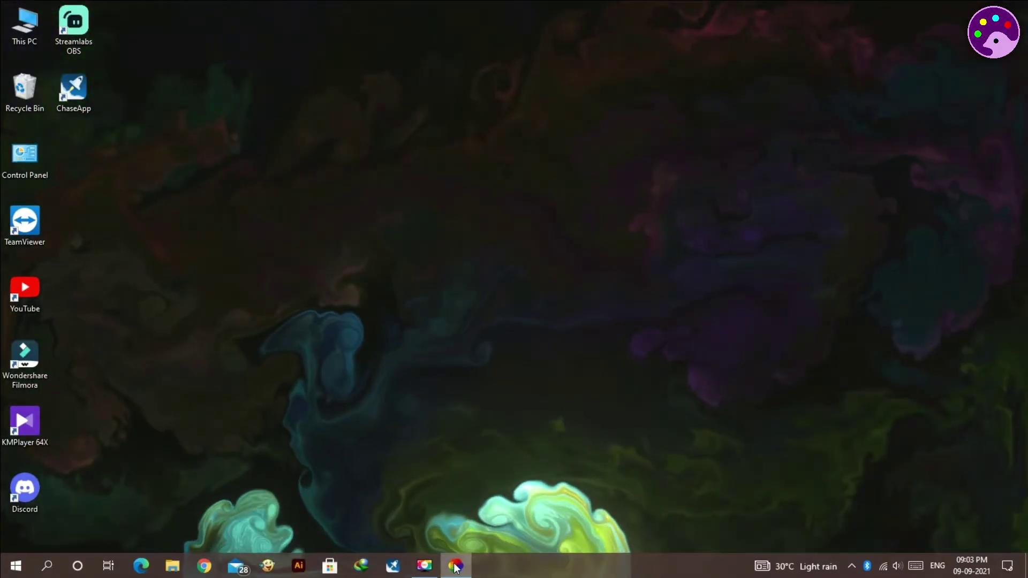
Step: Apply the Periodic Table wallpaper and try its interactive elements on the bare desktop
{"action": "left_click", "coordinate": [456, 565]}
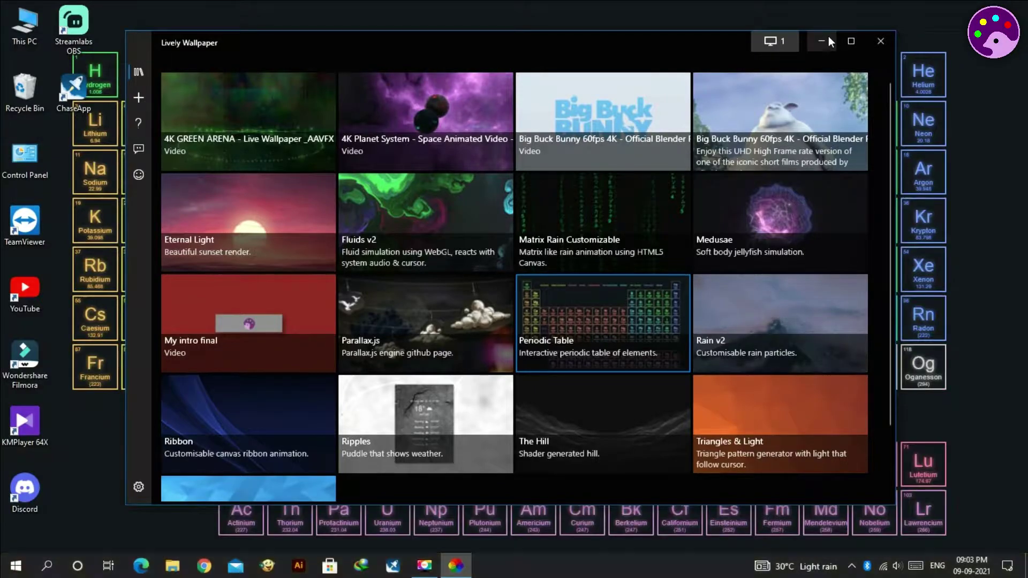
{"action": "left_click", "coordinate": [822, 40]}
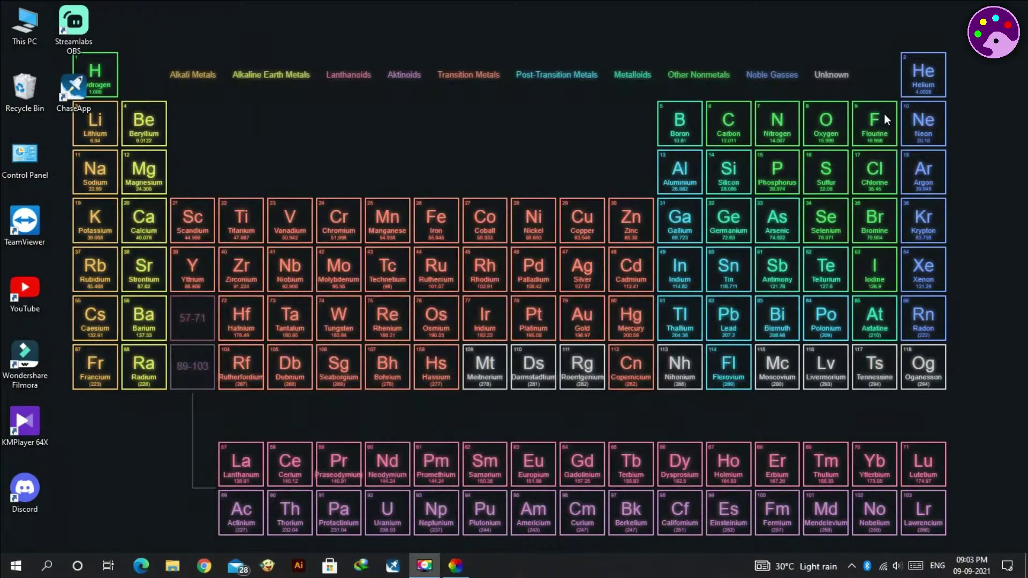
{"action": "left_click", "coordinate": [550, 377]}
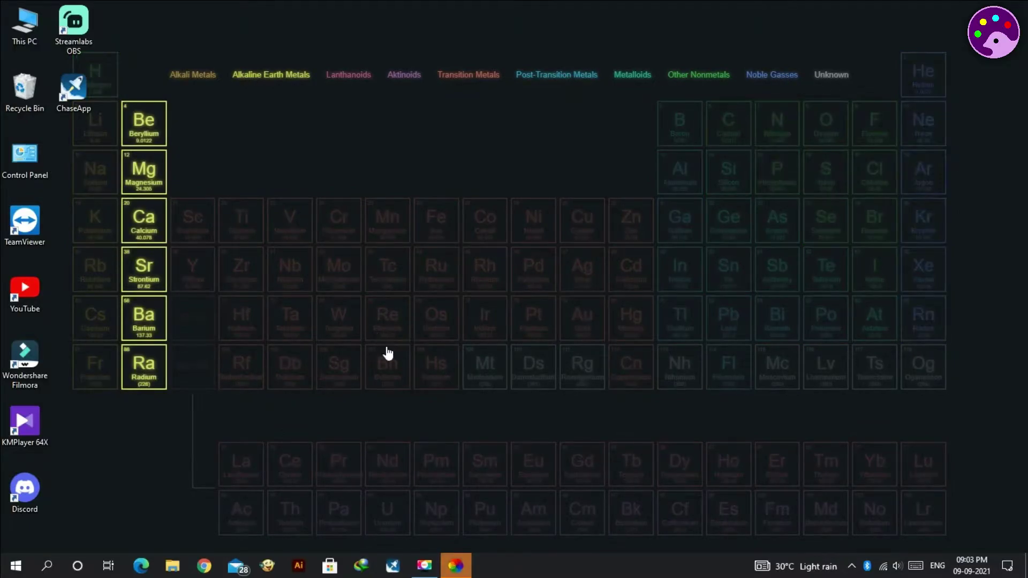
{"action": "left_click", "coordinate": [395, 371]}
{"action": "left_click", "coordinate": [921, 479]}
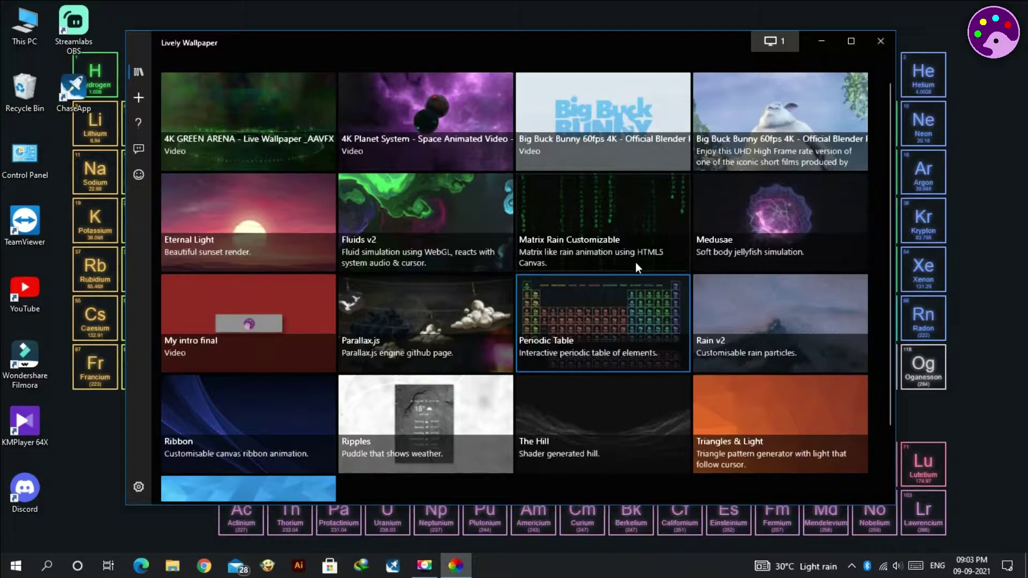
Step: Apply the My intro final video wallpaper from the library and minimize the window to show the desktop
{"action": "scroll", "coordinate": [637, 260], "scroll_direction": "down", "scroll_amount": 3}
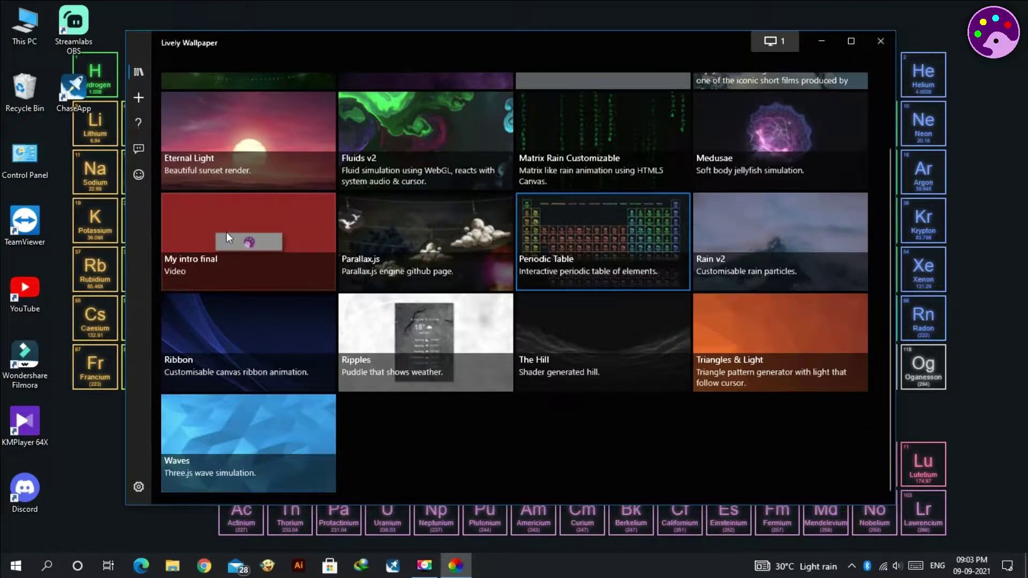
{"action": "scroll", "coordinate": [226, 233], "scroll_direction": "up", "scroll_amount": 1}
{"action": "left_click", "coordinate": [241, 273]}
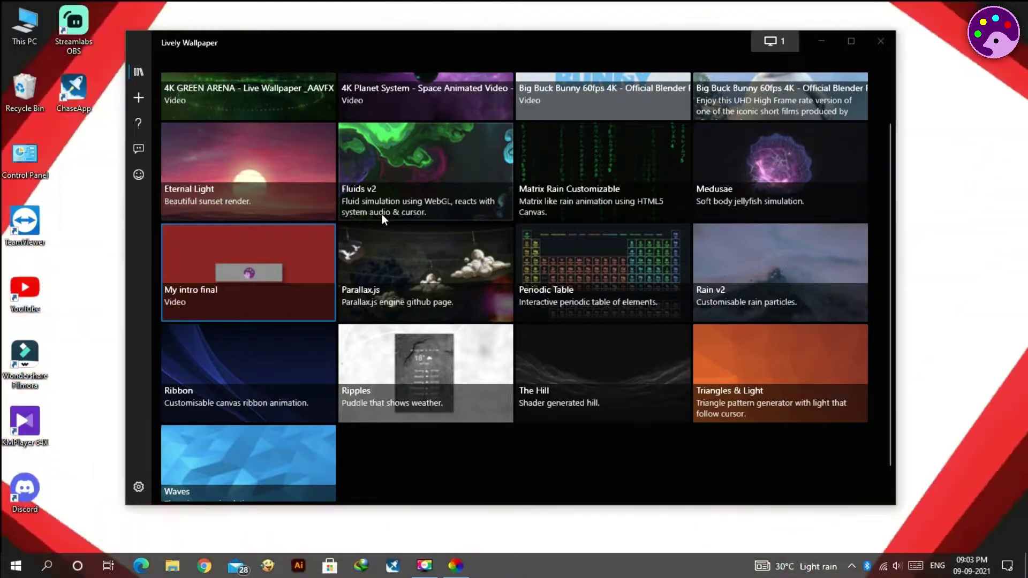
{"action": "left_click", "coordinate": [822, 41]}
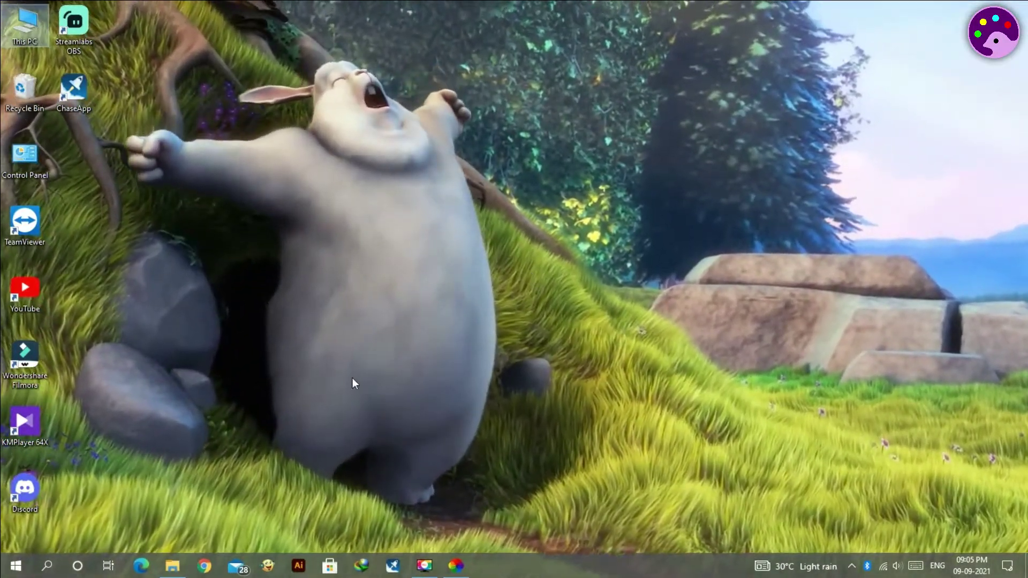
Step: Check the Start menu and the This PC window over the playing video wallpaper, dismissing each one
{"action": "left_click", "coordinate": [16, 565]}
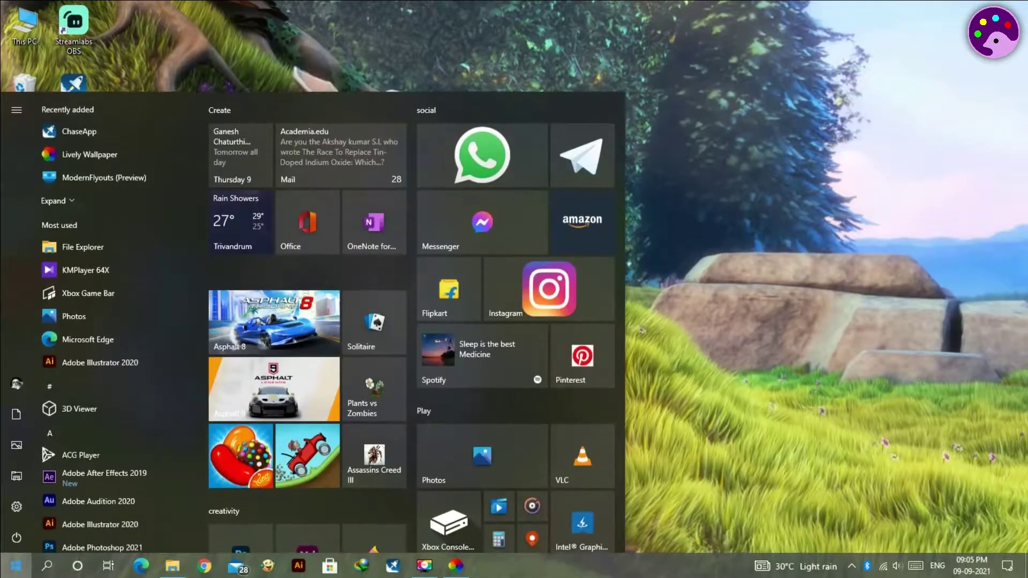
{"action": "key", "text": "Escape"}
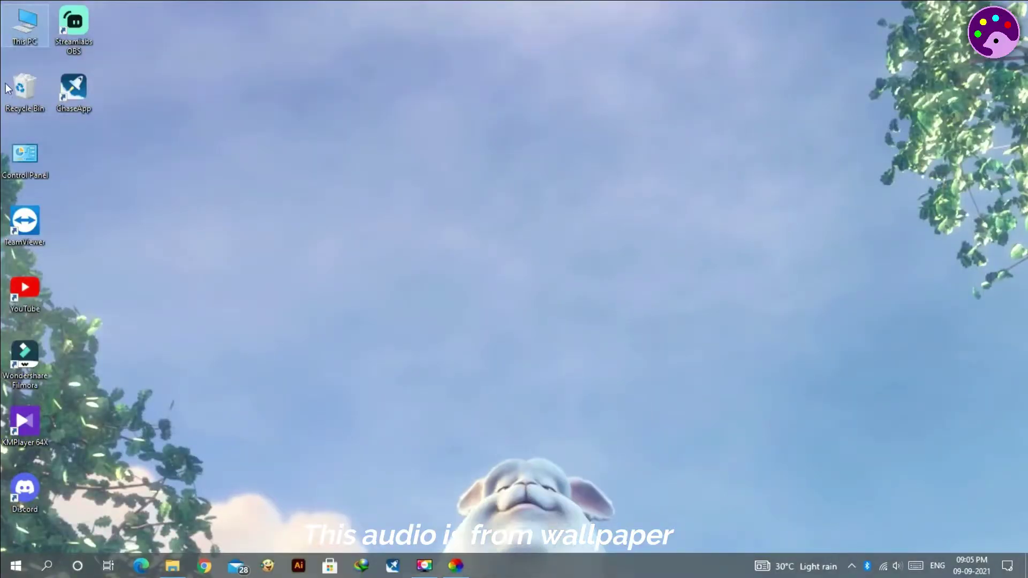
{"action": "double_click", "coordinate": [39, 21]}
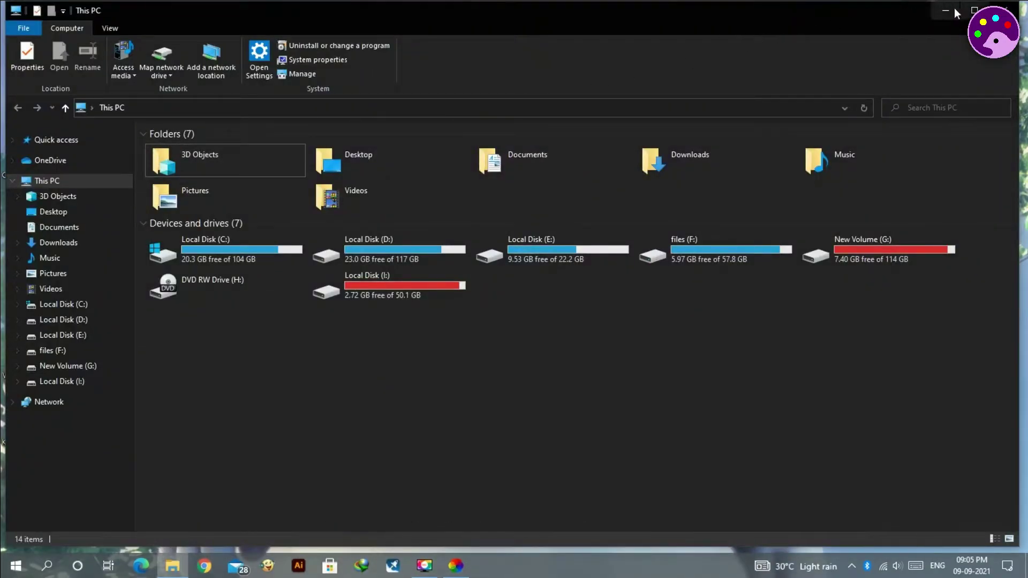
{"action": "left_click", "coordinate": [943, 13]}
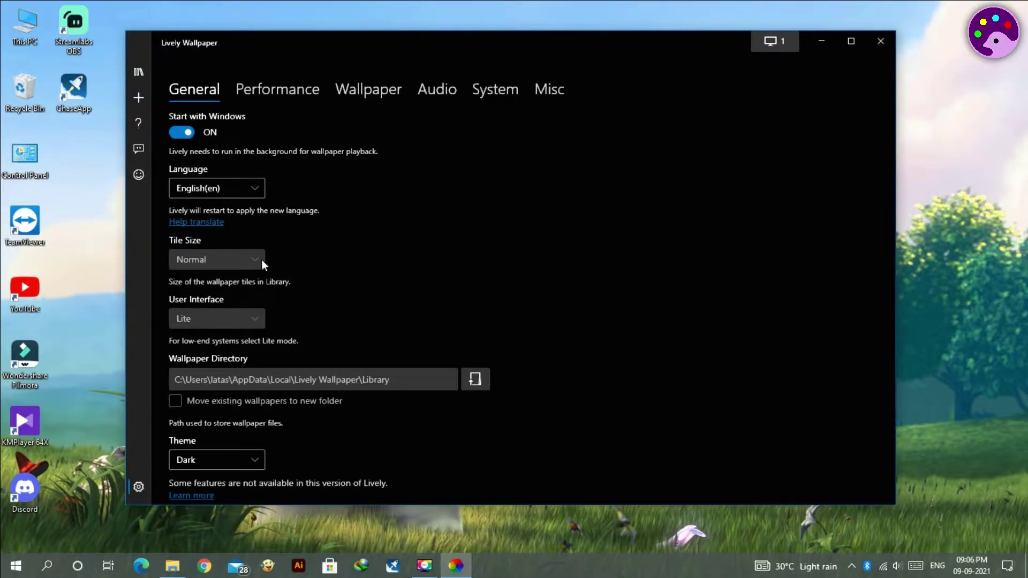
Step: Review Lively's Performance and Wallpaper settings and set the stream video quality to 1080p
{"action": "left_click", "coordinate": [267, 89]}
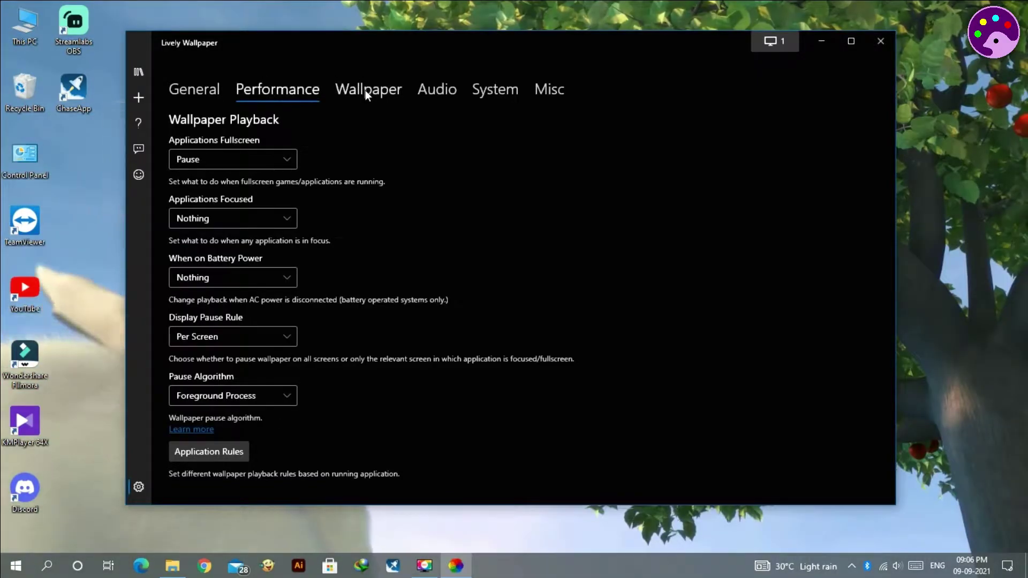
{"action": "left_click", "coordinate": [365, 90]}
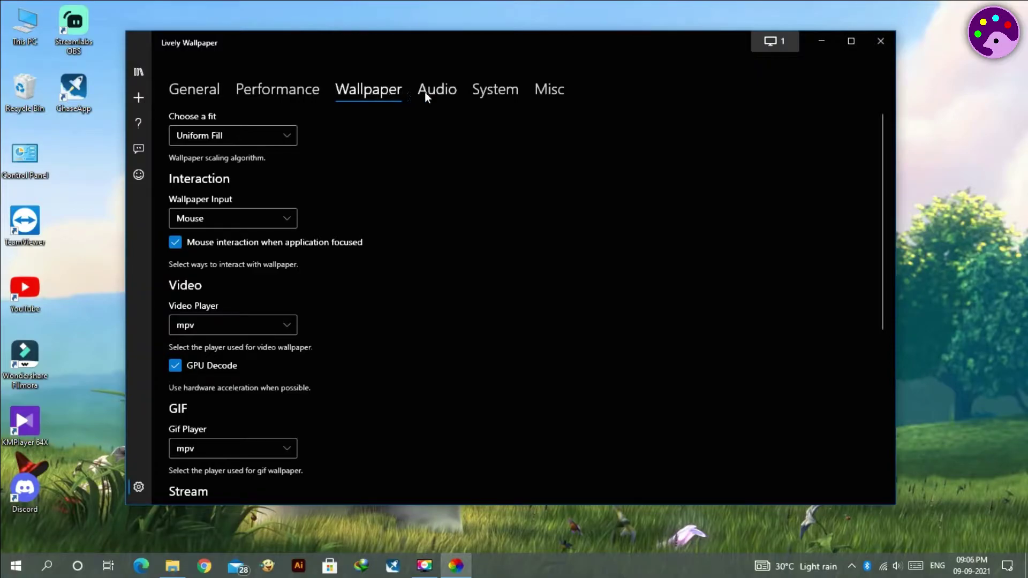
{"action": "scroll", "coordinate": [237, 285], "scroll_direction": "down", "scroll_amount": 5}
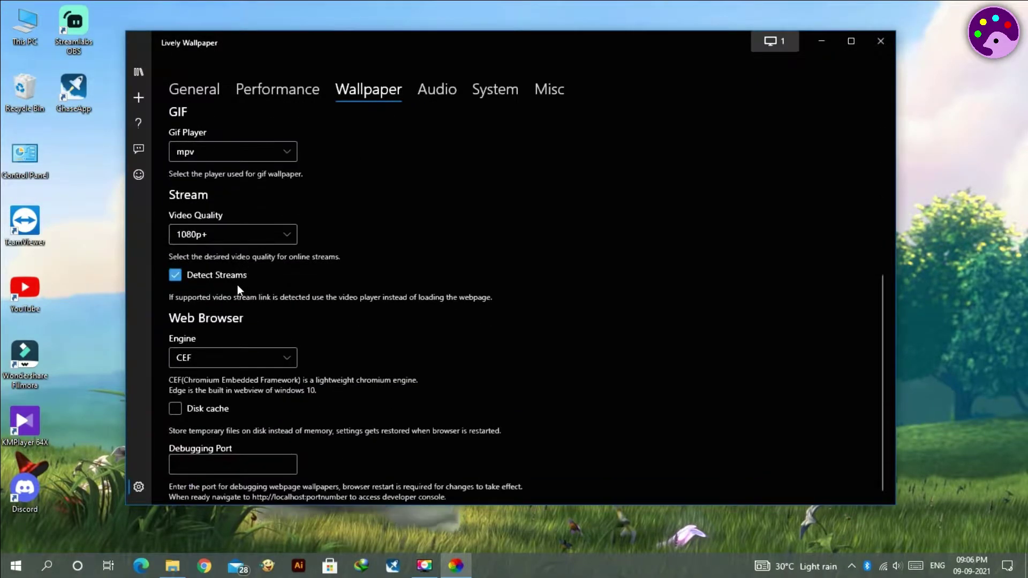
{"action": "left_click", "coordinate": [244, 234]}
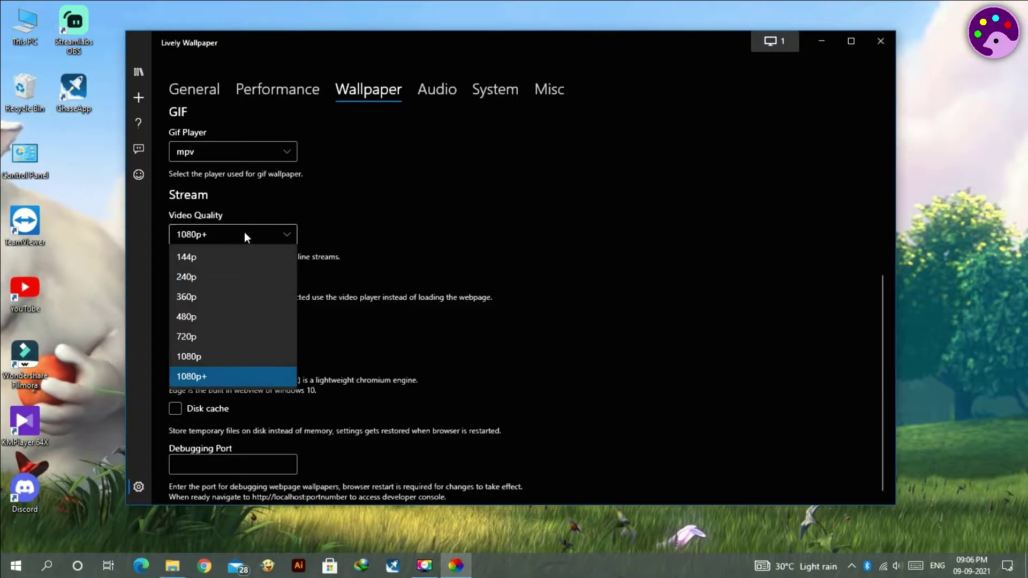
{"action": "left_click", "coordinate": [223, 357]}
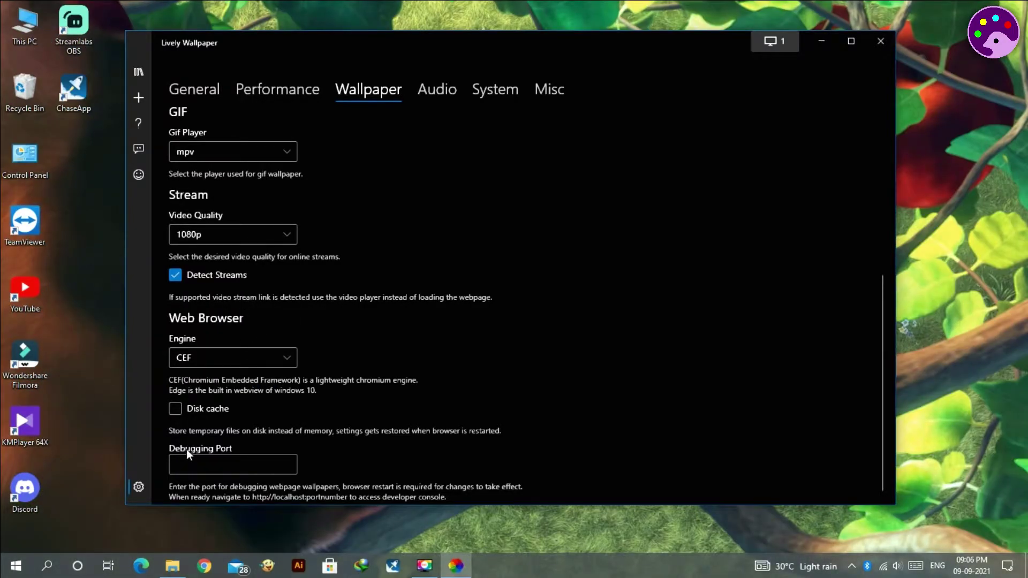
{"action": "scroll", "coordinate": [413, 206], "scroll_direction": "up", "scroll_amount": 2}
Step: Review the master volume and the other Audio, System and Misc settings in Lively Wallpaper
{"action": "left_click", "coordinate": [436, 91]}
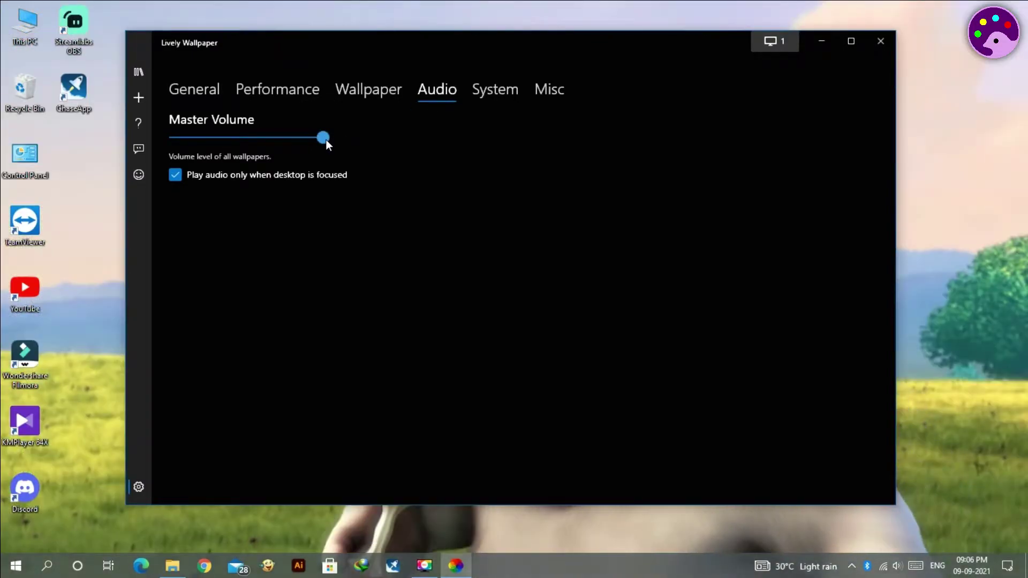
{"action": "mouse_move", "coordinate": [323, 138]}
{"action": "left_mouse_down"}
{"action": "mouse_move", "coordinate": [175, 138]}
{"action": "mouse_move", "coordinate": [356, 137]}
{"action": "mouse_move", "coordinate": [324, 138]}
{"action": "left_mouse_up"}
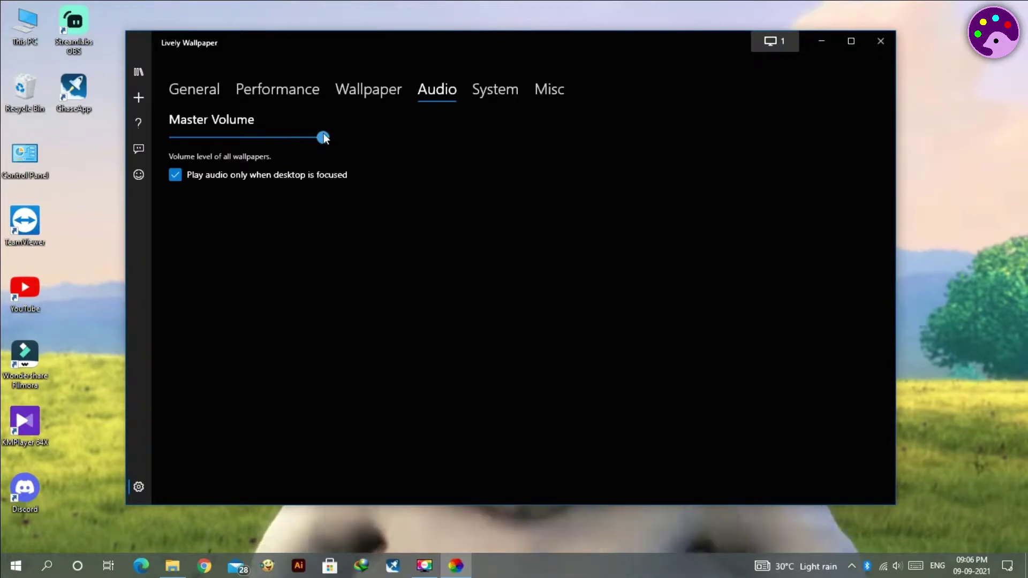
{"action": "left_click", "coordinate": [497, 90]}
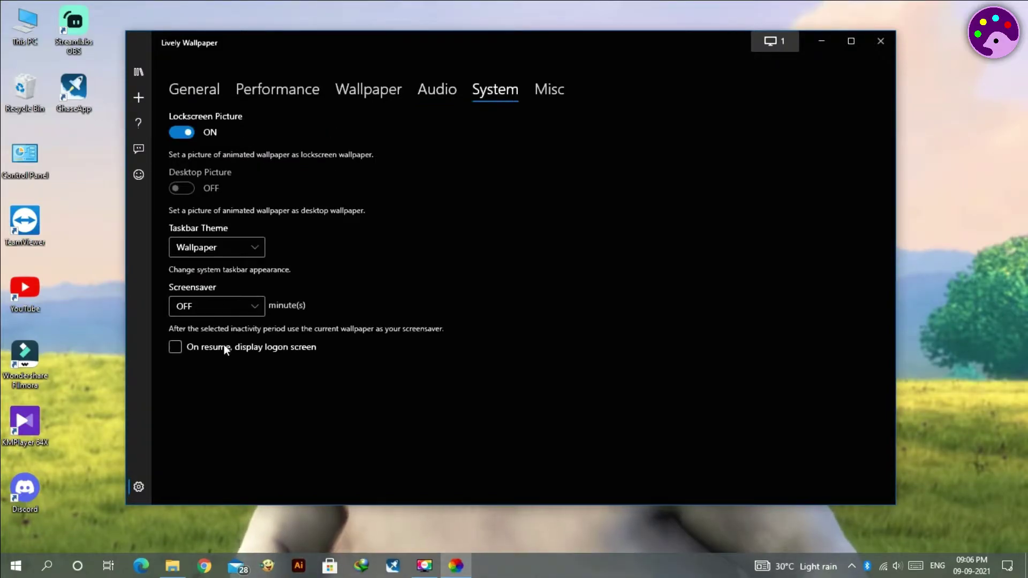
{"action": "left_click", "coordinate": [539, 95]}
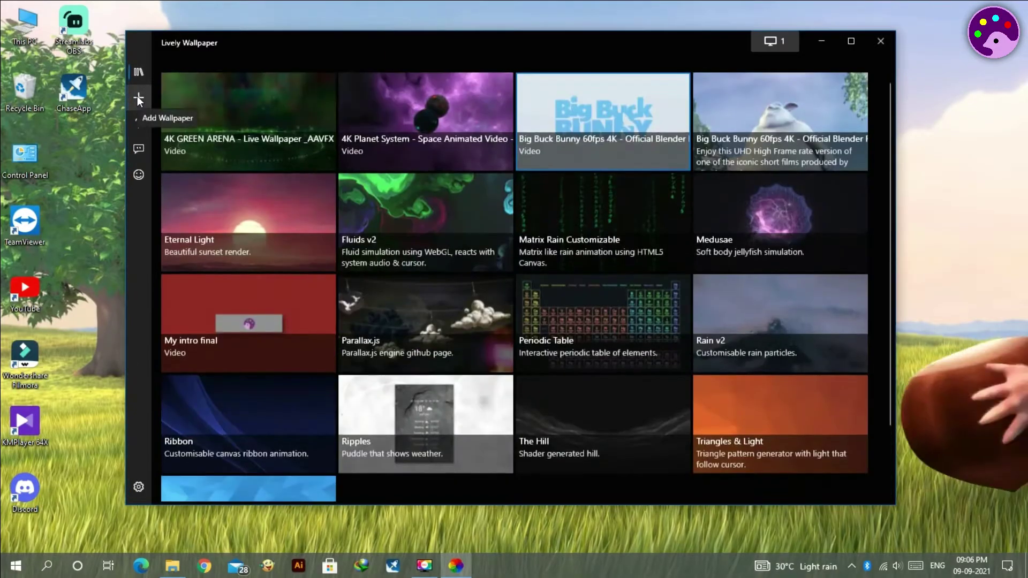
Step: Add the 8K_Moving_Background_4320p video from the DIG folder on drive G to the Lively library and accept its details
{"action": "left_click", "coordinate": [138, 97]}
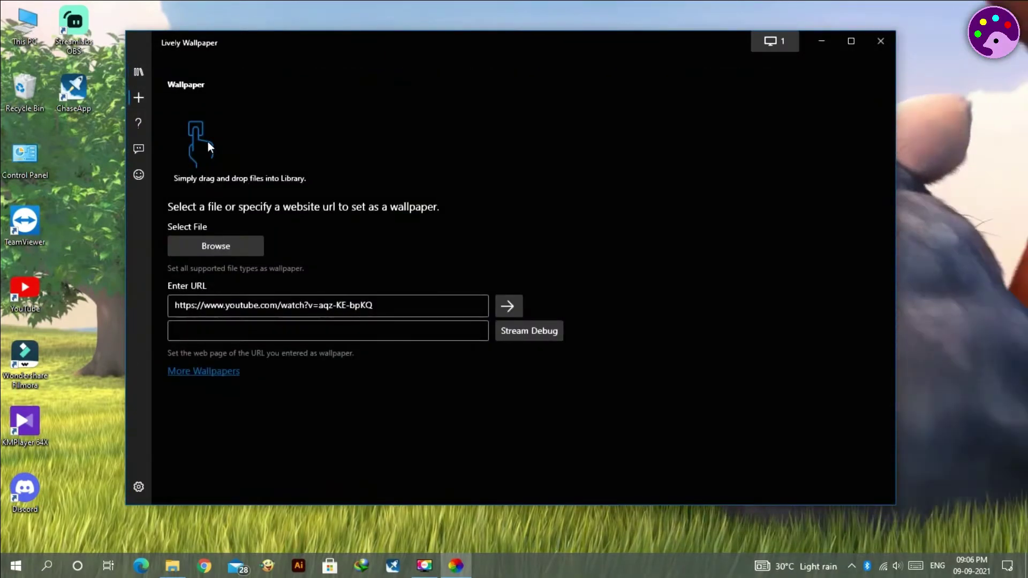
{"action": "double_click", "coordinate": [44, 20]}
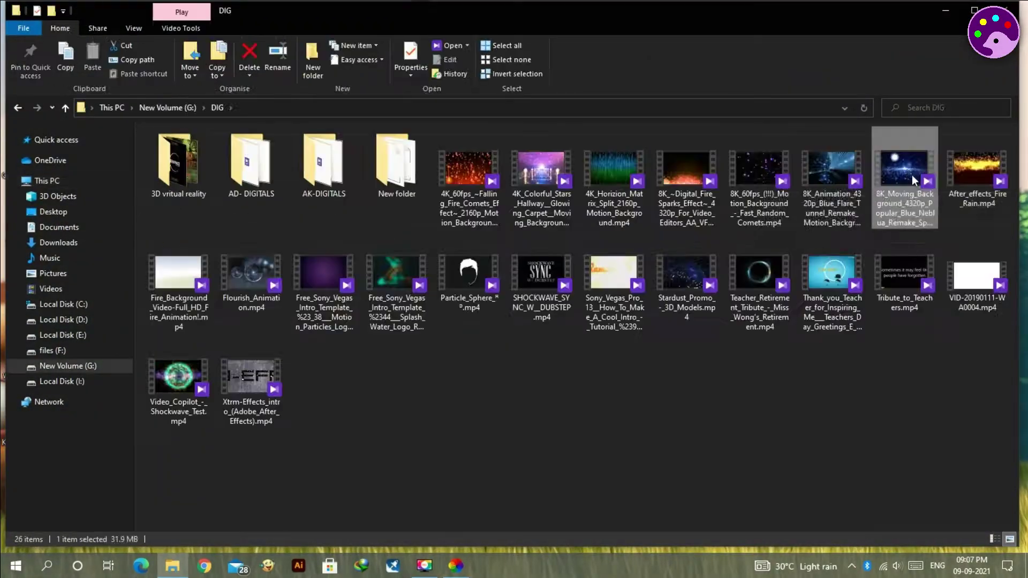
{"action": "left_click_drag", "start_coordinate": [905, 160], "coordinate": [469, 489]}
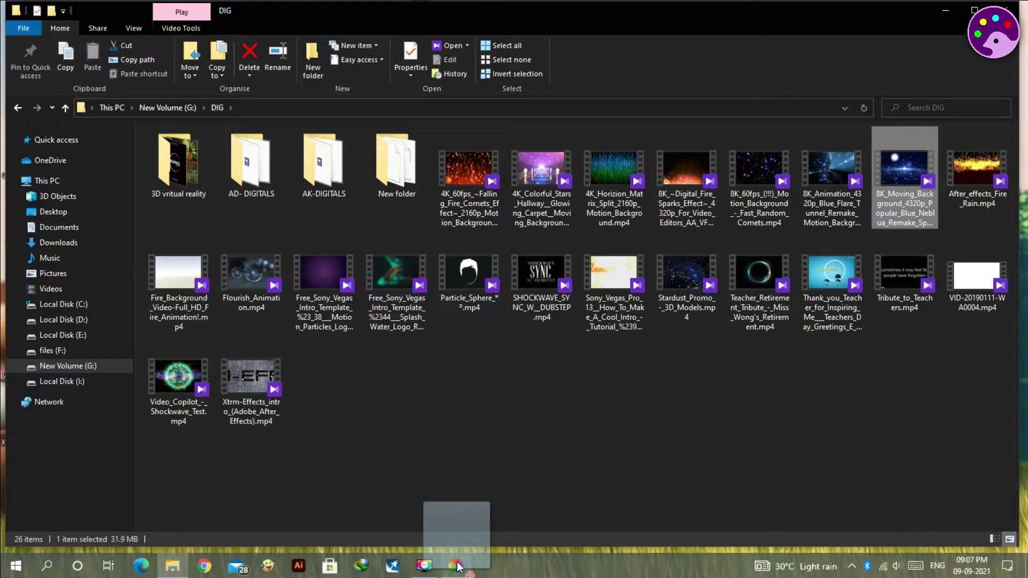
{"action": "left_click_drag", "start_coordinate": [457, 566], "coordinate": [402, 298]}
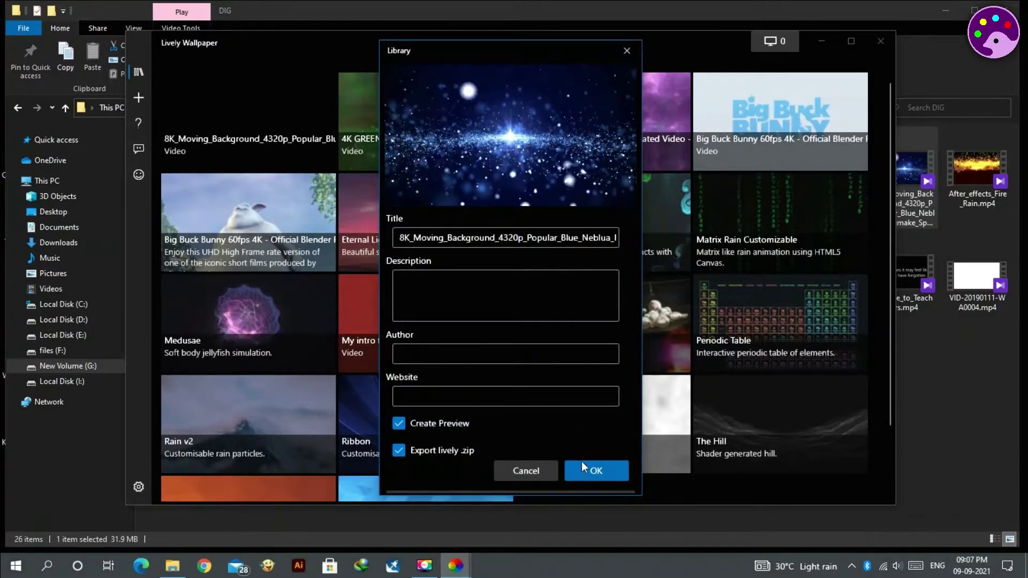
{"action": "left_click", "coordinate": [614, 470]}
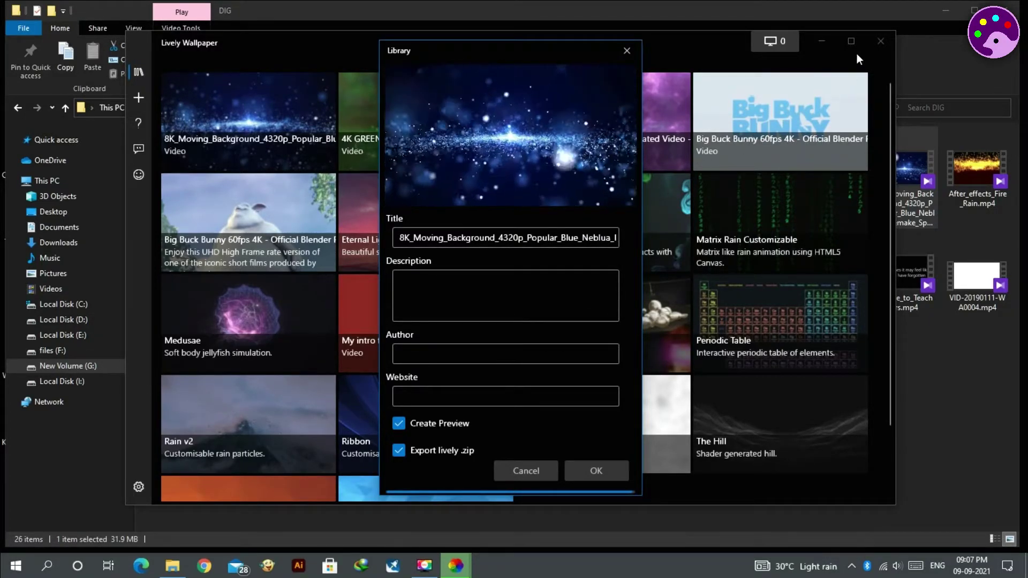
Step: Minimise the DIG folder window and apply the 4K Planet System video from the Lively library as the wallpaper
{"action": "left_click", "coordinate": [945, 11]}
{"action": "left_click", "coordinate": [880, 41]}
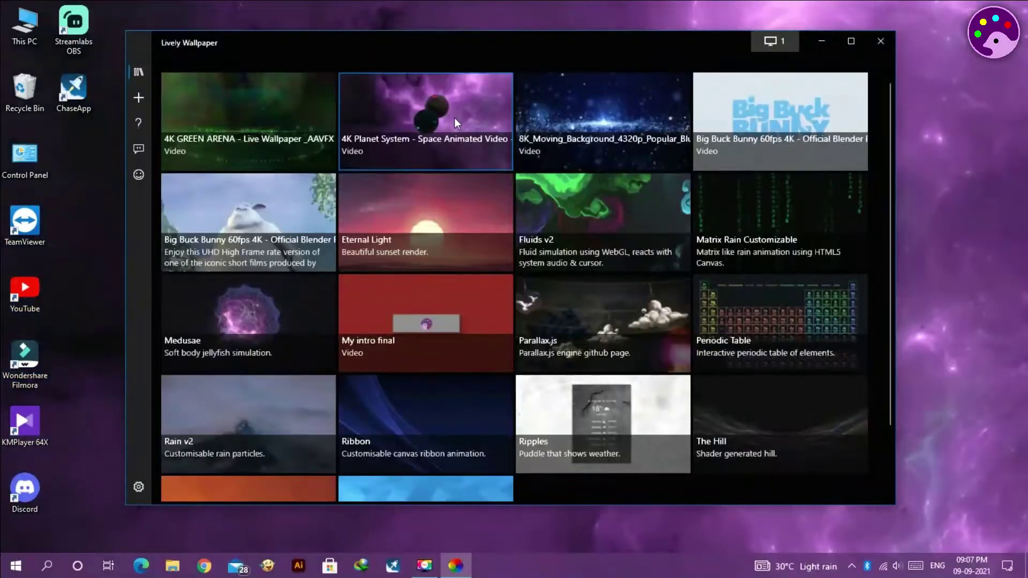
{"action": "scroll", "coordinate": [490, 403], "scroll_direction": "down", "scroll_amount": 3}
{"action": "scroll", "coordinate": [464, 392], "scroll_direction": "up", "scroll_amount": 3}
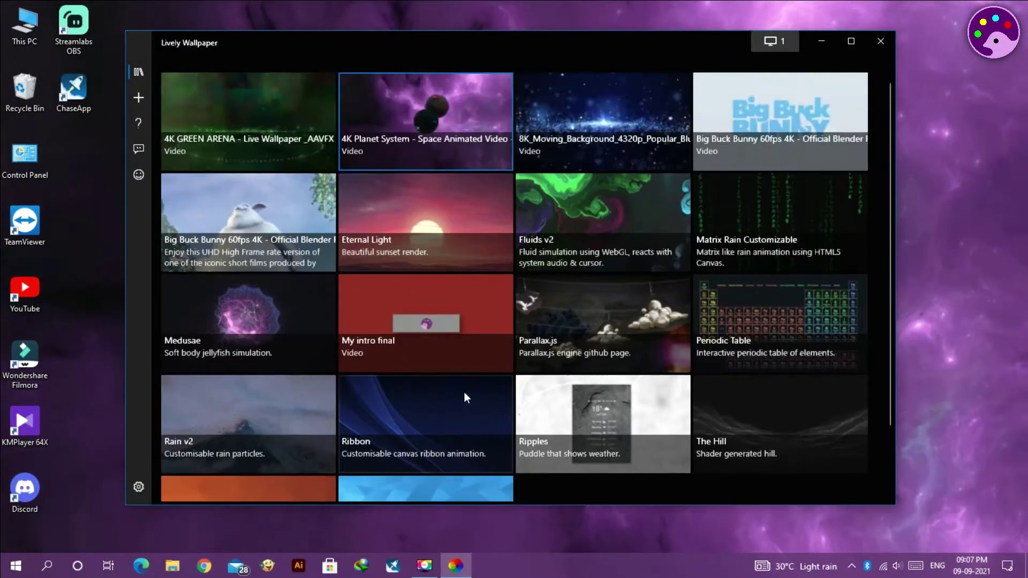
Step: Clear the YouTube link from the website URL field on the page for adding a wallpaper
{"action": "left_click", "coordinate": [139, 94]}
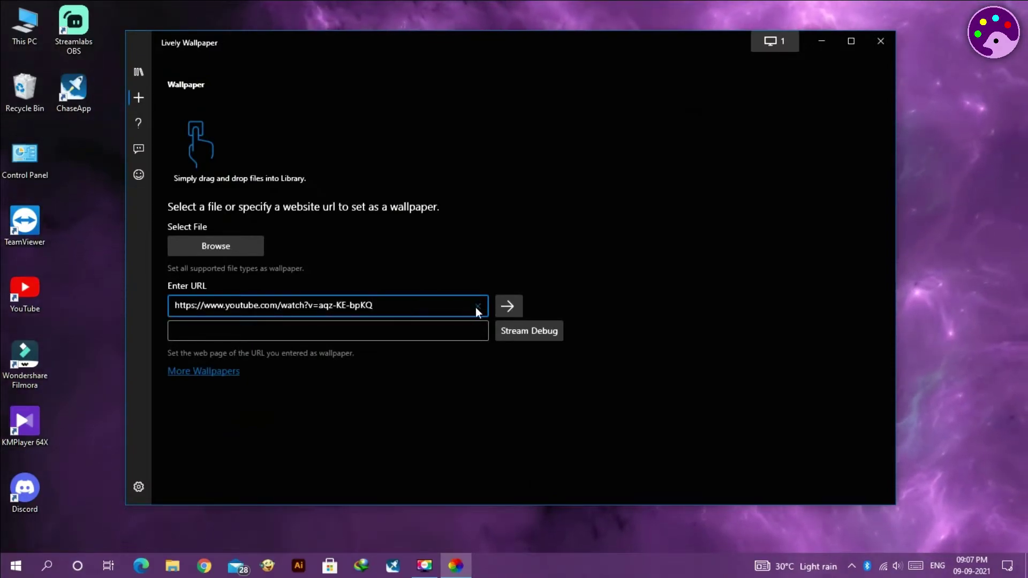
{"action": "type", "text": "="}
{"action": "key", "text": "BackSpace"}
{"action": "key", "text": "BackSpace"}
{"action": "key", "text": "BackSpace"}
{"action": "key", "text": "BackSpace"}
{"action": "key", "text": "BackSpace"}
{"action": "key", "text": "BackSpace"}
{"action": "key", "text": "BackSpace"}
{"action": "key", "text": "BackSpace"}
{"action": "key", "text": "BackSpace"}
{"action": "key", "text": "BackSpace"}
{"action": "key", "text": "BackSpace"}
{"action": "key", "text": "BackSpace"}
{"action": "key", "text": "BackSpace"}
{"action": "key", "text": "BackSpace"}
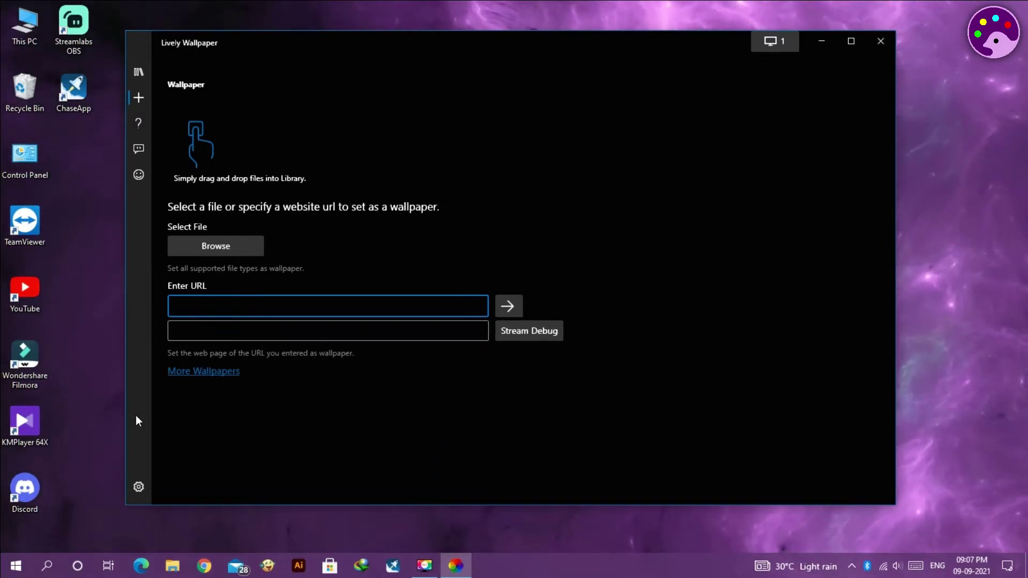
Step: Return to the Lively library and apply Matrix Rain Customizable as the wallpaper
{"action": "left_click", "coordinate": [134, 65]}
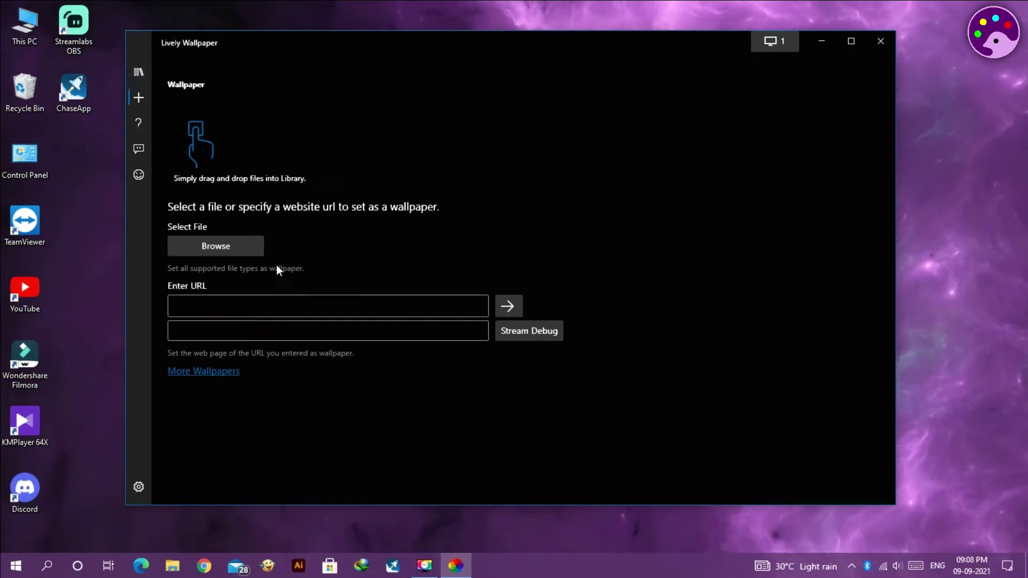
{"action": "scroll", "coordinate": [660, 298], "scroll_direction": "down", "scroll_amount": 2}
{"action": "scroll", "coordinate": [661, 298], "scroll_direction": "up", "scroll_amount": 2}
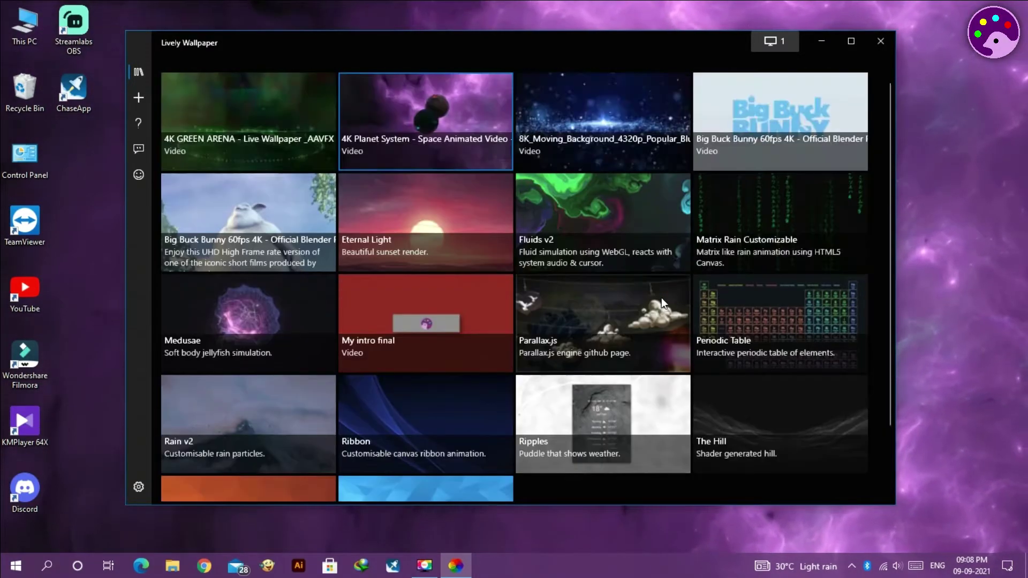
{"action": "left_click", "coordinate": [794, 223]}
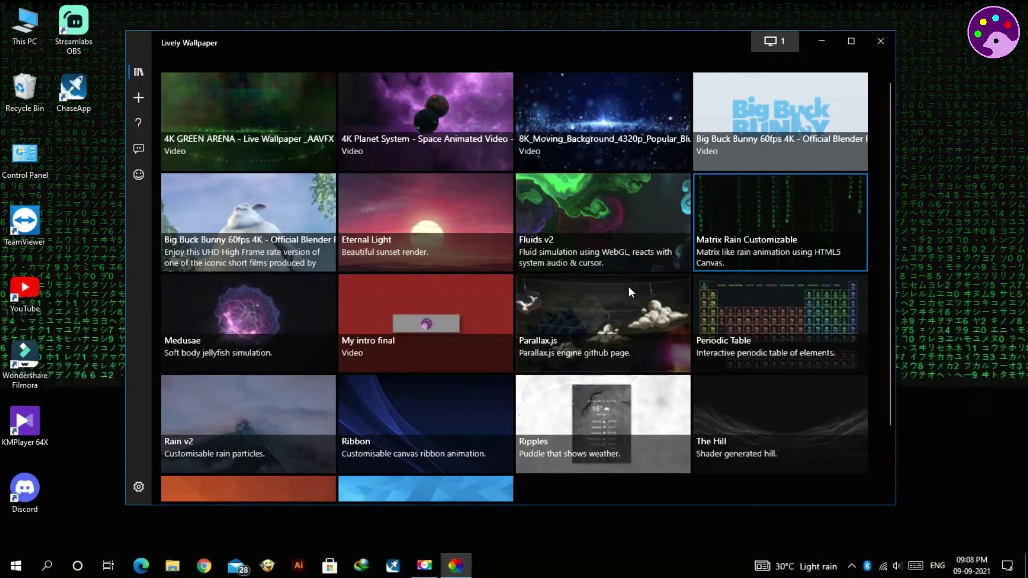
Step: Apply Fluids v2 as the wallpaper and view its customisation options, minimising Lively to reveal the desktop
{"action": "scroll", "coordinate": [621, 305], "scroll_direction": "down", "scroll_amount": 2}
{"action": "scroll", "coordinate": [624, 310], "scroll_direction": "up", "scroll_amount": 2}
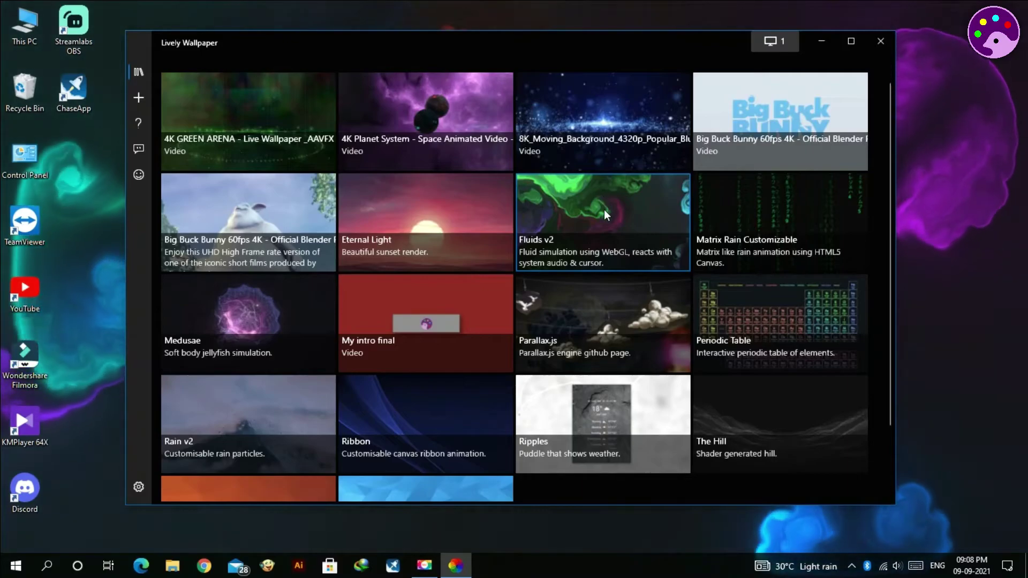
{"action": "right_click", "coordinate": [605, 215]}
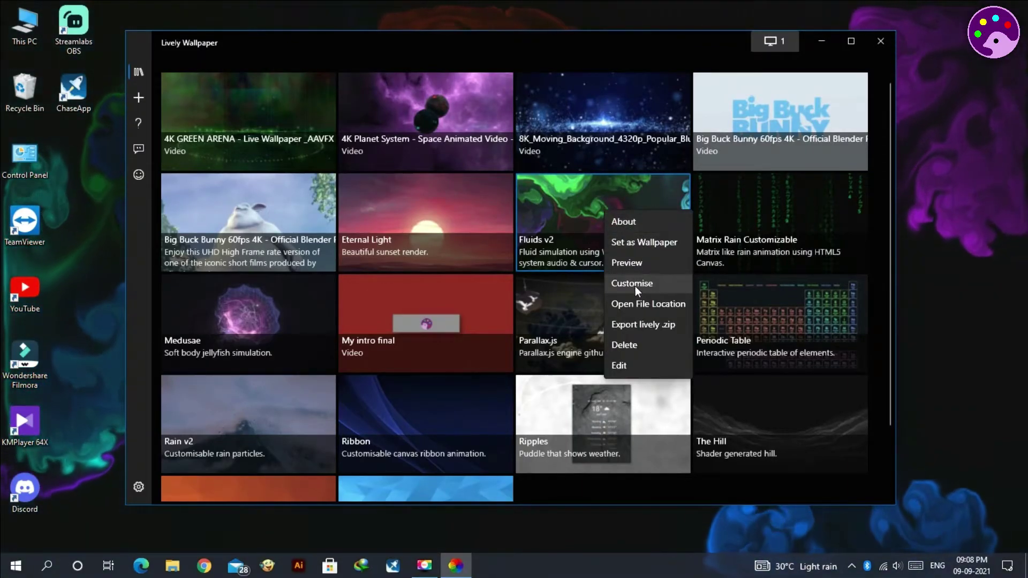
{"action": "left_click", "coordinate": [658, 287]}
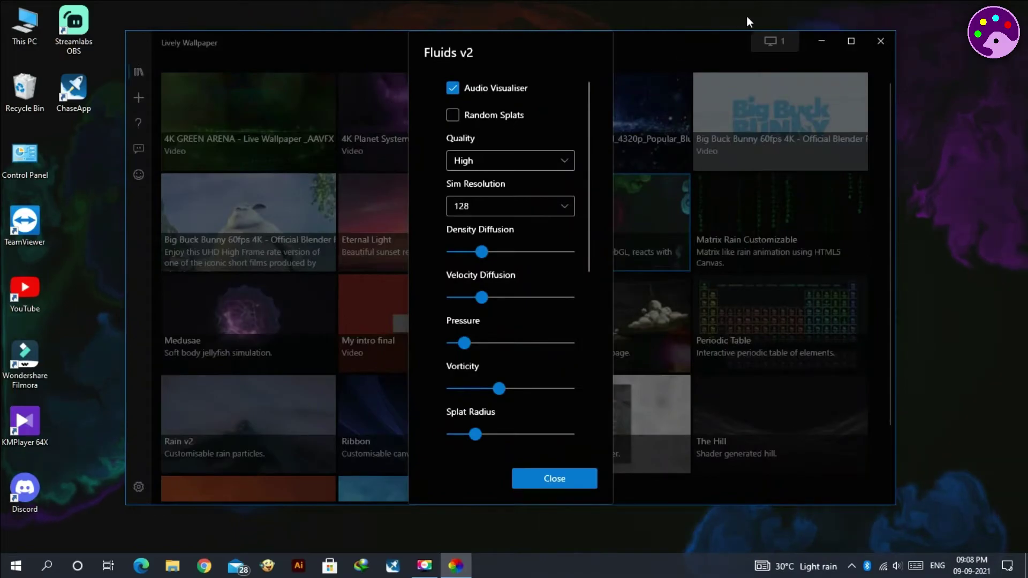
{"action": "left_click", "coordinate": [830, 35]}
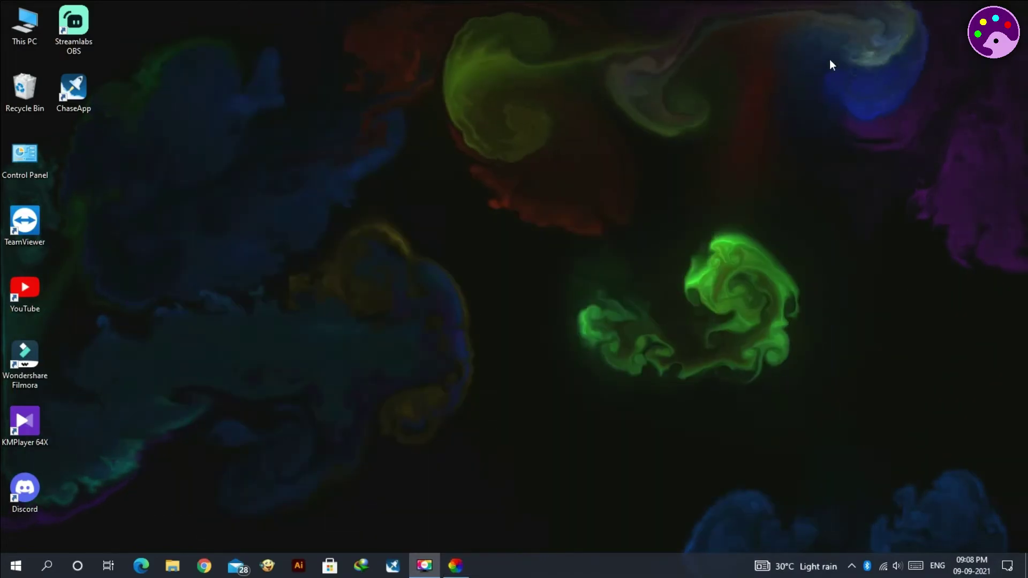
Step: Open the wallpaper customisation for Fluids v2 from Lively's notification area icon and lower Density Diffusion and Velocity Diffusion
{"action": "left_click", "coordinate": [854, 566]}
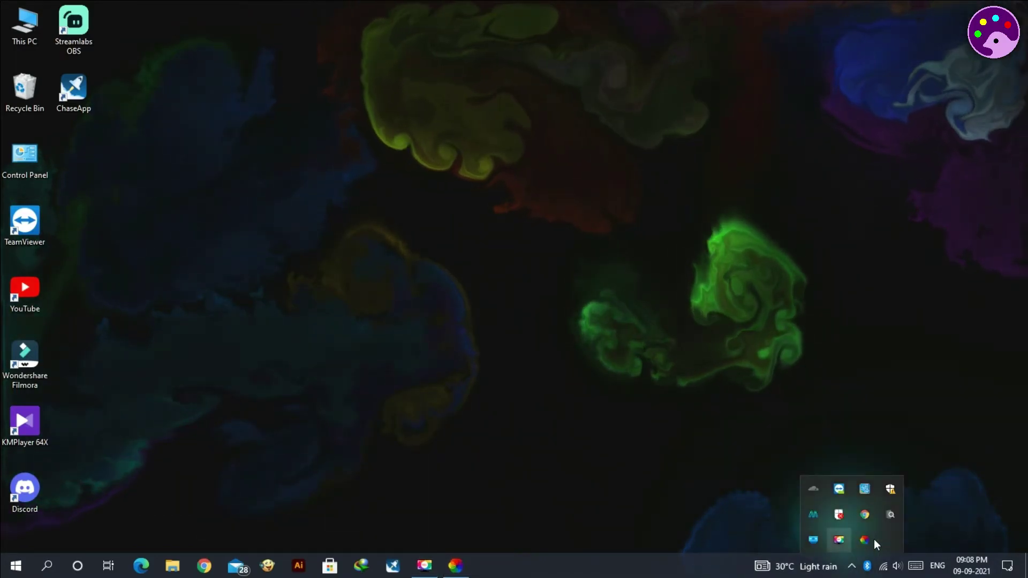
{"action": "right_click", "coordinate": [864, 541]}
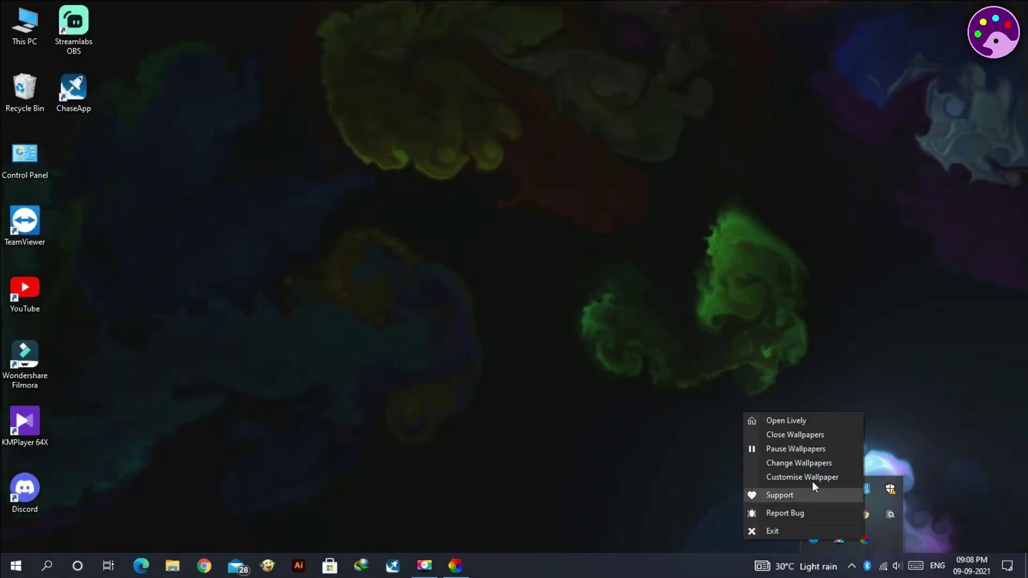
{"action": "left_click", "coordinate": [813, 478]}
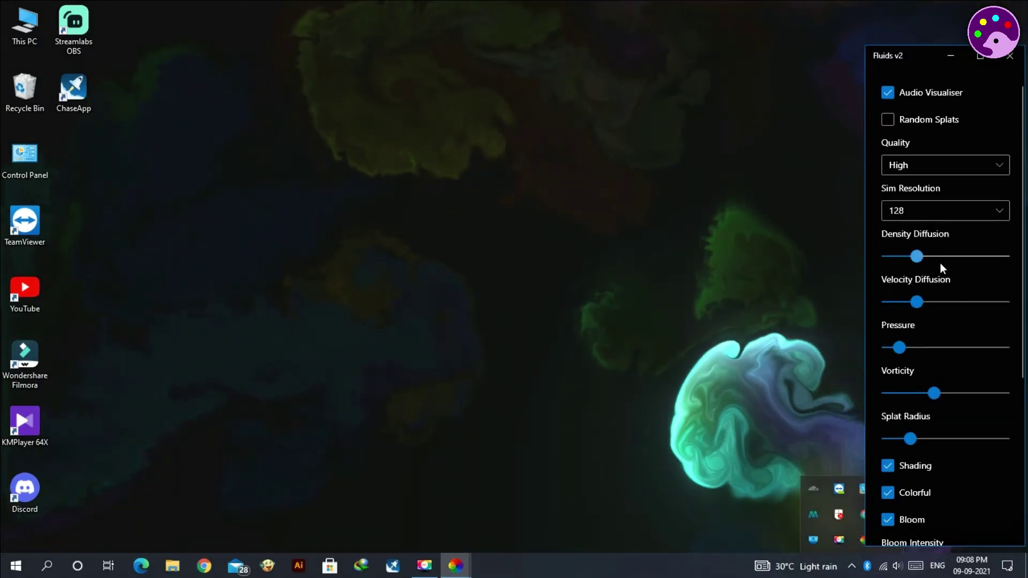
{"action": "left_click_drag", "start_coordinate": [908, 257], "coordinate": [904, 256]}
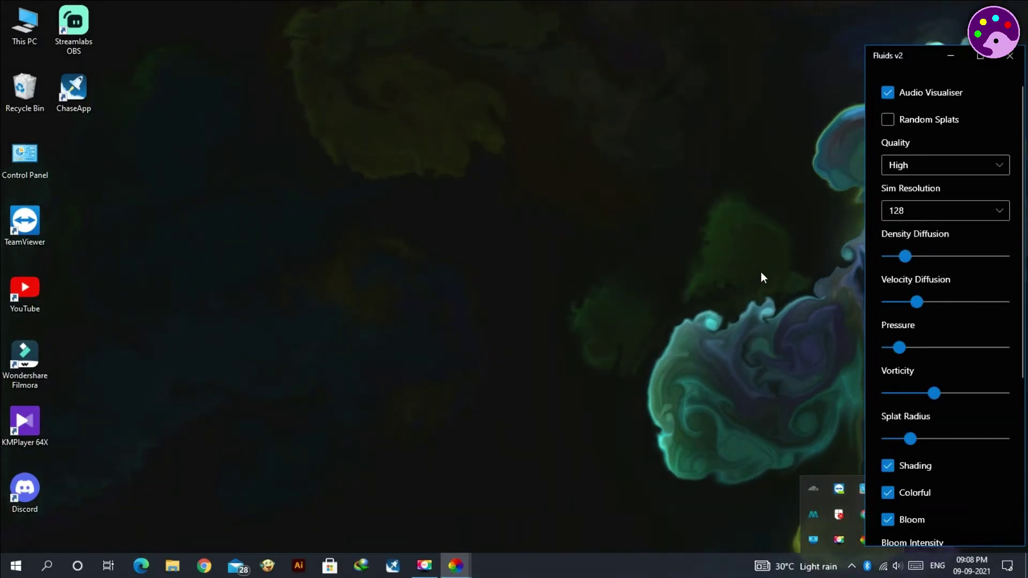
{"action": "left_click_drag", "start_coordinate": [917, 301], "coordinate": [904, 301]}
Step: Raise Sunray Weight and Bloom Intensity and reduce Bloom Threshold for the Fluids v2 wallpaper
{"action": "scroll", "coordinate": [937, 427], "scroll_direction": "down", "scroll_amount": 5}
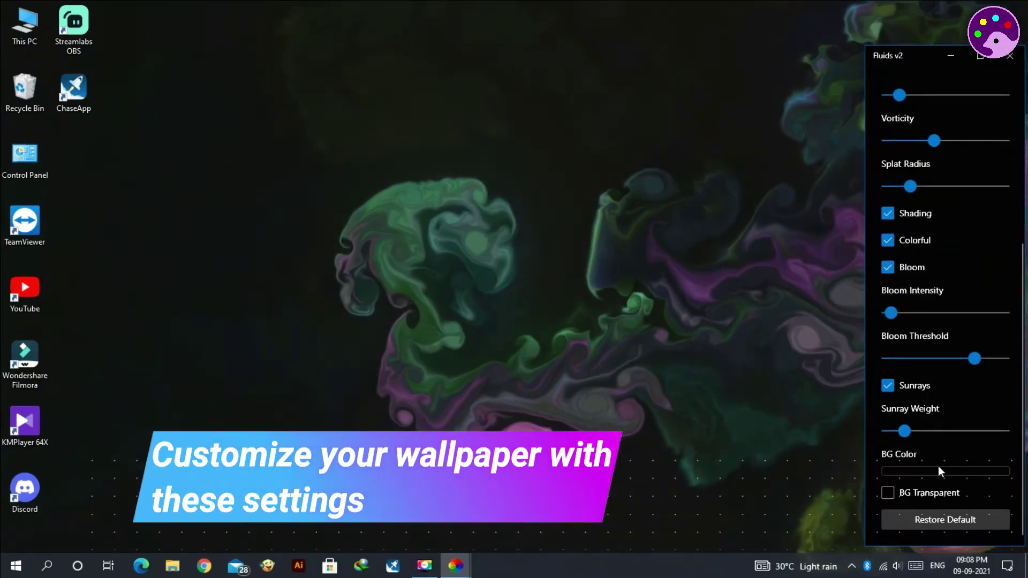
{"action": "left_click", "coordinate": [939, 431]}
{"action": "left_click_drag", "start_coordinate": [974, 359], "coordinate": [920, 359]}
{"action": "left_click_drag", "start_coordinate": [890, 313], "coordinate": [912, 312]}
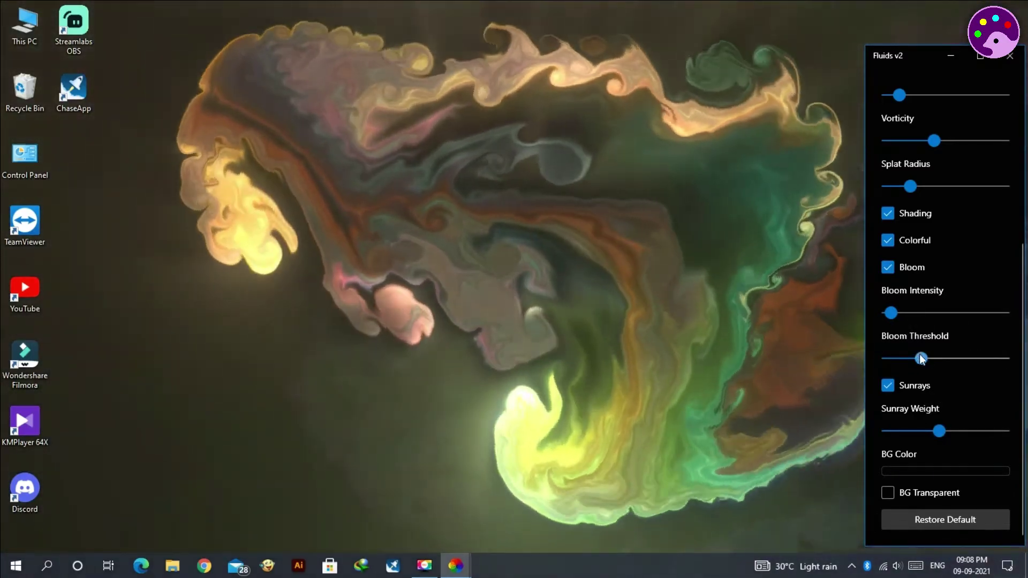
{"action": "left_click_drag", "start_coordinate": [921, 358], "coordinate": [944, 358]}
Step: Test Fluids v2 with Shading, Colorful and Bloom turned off, and enable all three again
{"action": "scroll", "coordinate": [904, 277], "scroll_direction": "up", "scroll_amount": 2}
{"action": "left_click", "coordinate": [904, 275]}
{"action": "left_click", "coordinate": [888, 300]}
{"action": "left_click", "coordinate": [887, 328]}
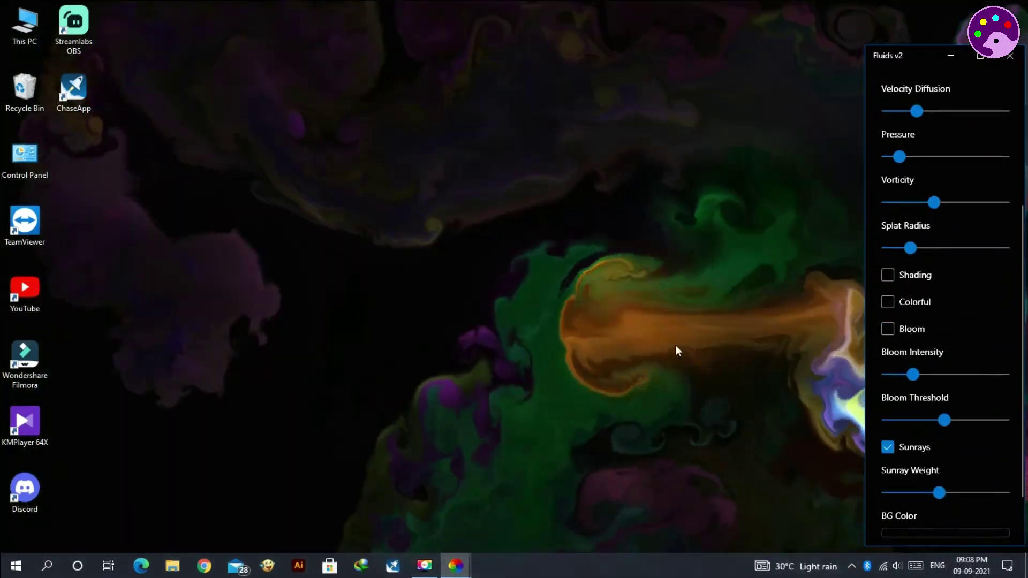
{"action": "left_click", "coordinate": [887, 300]}
{"action": "left_click", "coordinate": [887, 328]}
{"action": "left_click", "coordinate": [892, 275]}
Step: Try the Fluids v2 Sim Resolution at 32 and set it to 64
{"action": "scroll", "coordinate": [895, 298], "scroll_direction": "up", "scroll_amount": 4}
{"action": "scroll", "coordinate": [904, 257], "scroll_direction": "up", "scroll_amount": 2}
{"action": "left_click", "coordinate": [918, 209]}
{"action": "left_click", "coordinate": [914, 292]}
{"action": "left_click", "coordinate": [910, 210]}
{"action": "left_click", "coordinate": [897, 234]}
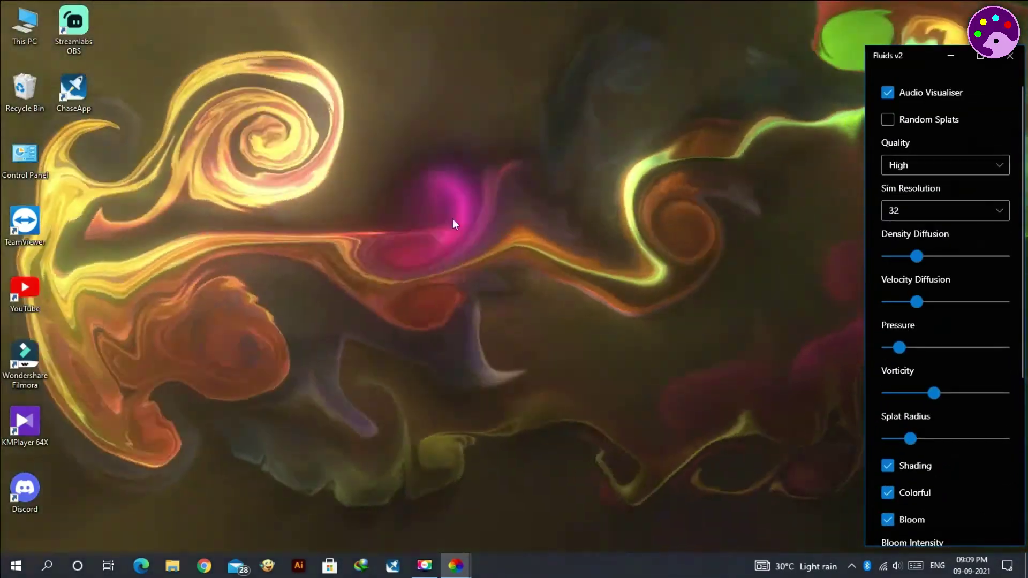
{"action": "left_click", "coordinate": [909, 210]}
{"action": "left_click", "coordinate": [894, 253]}
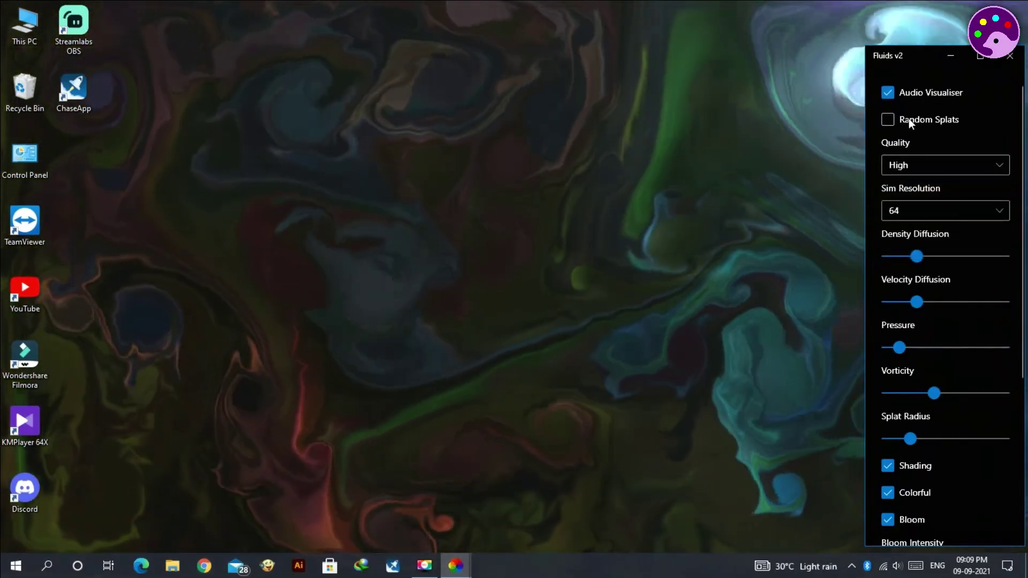
Step: Test Random Splats by turning it on and off again, and try the Audio Visualiser option
{"action": "left_click", "coordinate": [908, 119]}
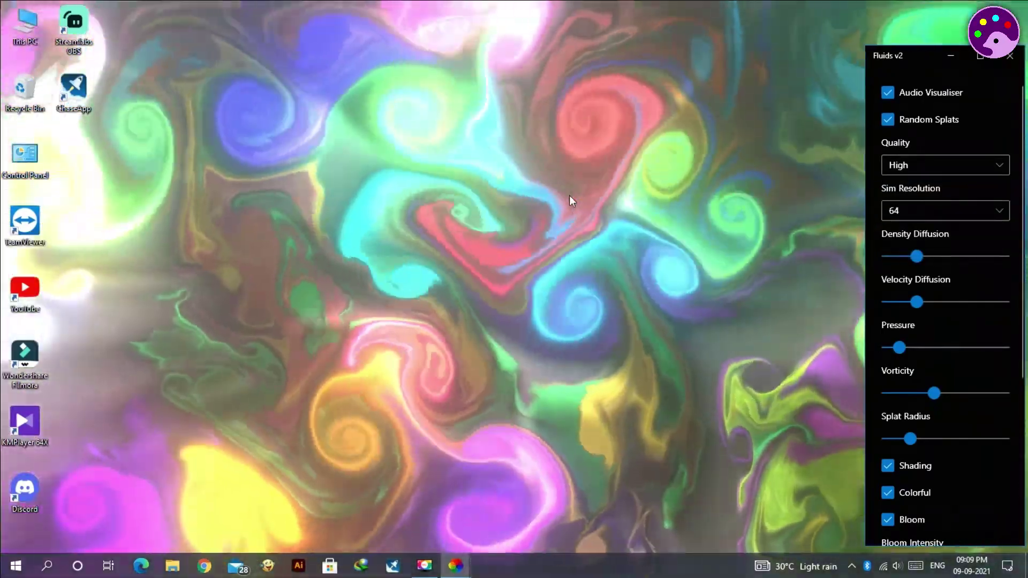
{"action": "left_click", "coordinate": [910, 119]}
{"action": "left_click", "coordinate": [910, 97]}
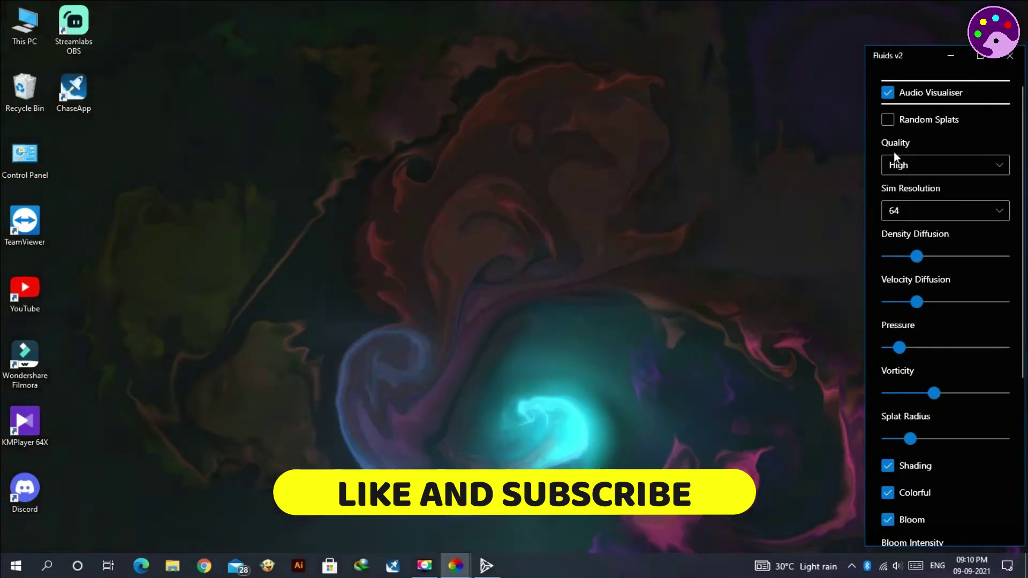
Step: Switch to ACG Player, start playing the loaded music track and return to the desktop
{"action": "left_click", "coordinate": [486, 566]}
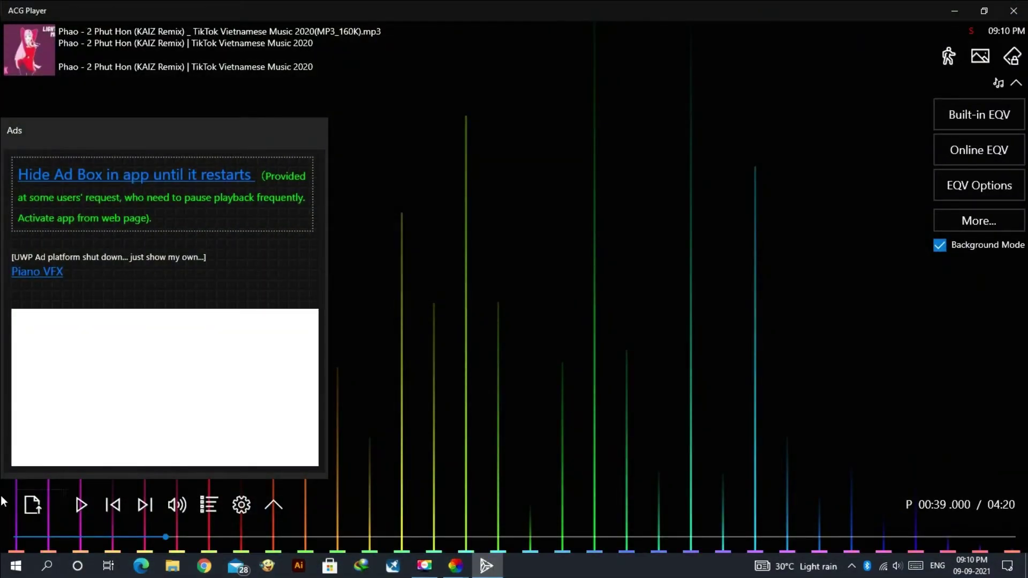
{"action": "left_click", "coordinate": [81, 504]}
{"action": "key", "text": "super+d"}
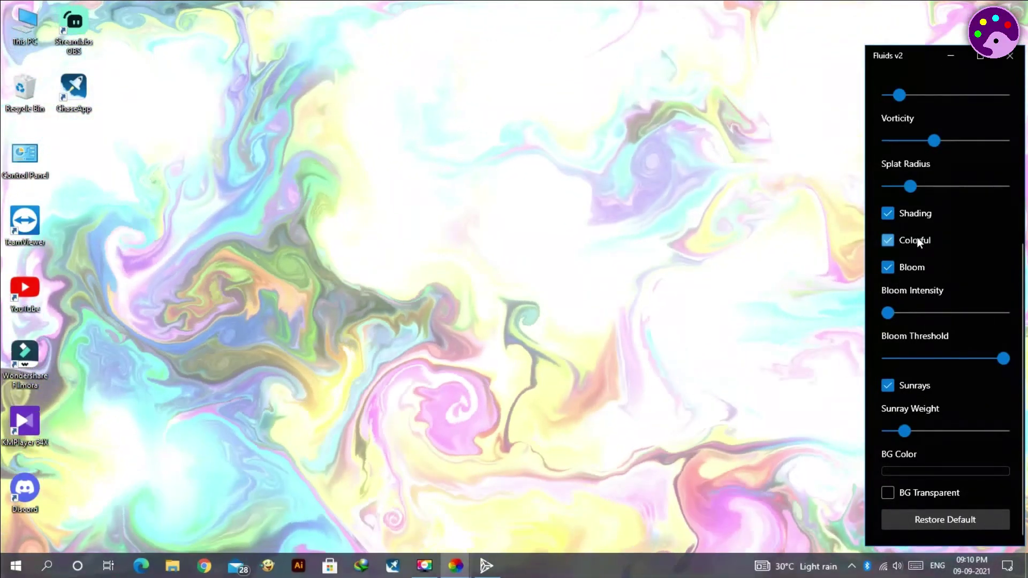
Step: Toggle Colorful off and on, and tune Fluids v2 with higher Pressure, slightly lower Vorticity and the minimum Splat Radius
{"action": "left_click", "coordinate": [916, 239]}
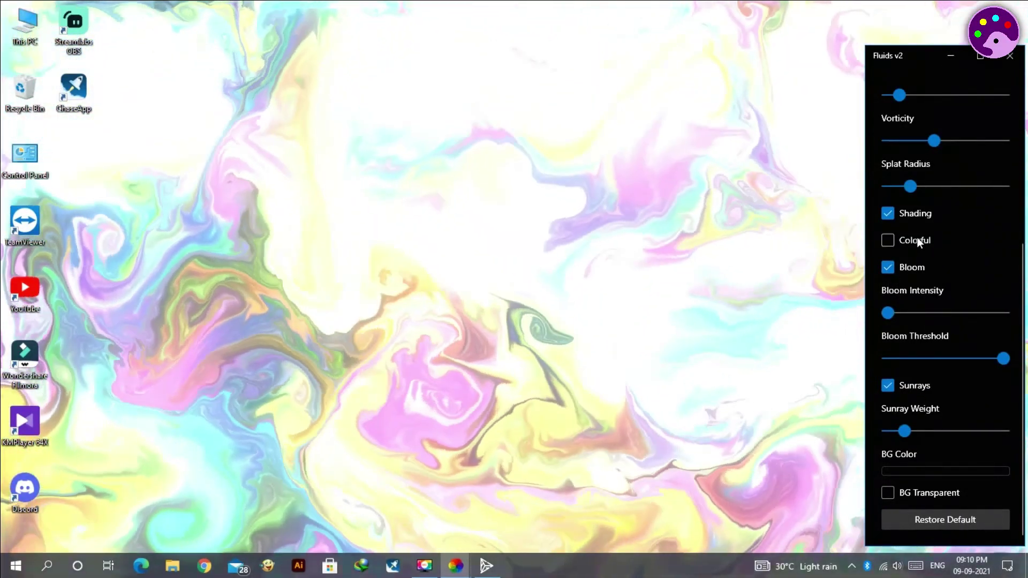
{"action": "left_click", "coordinate": [917, 238]}
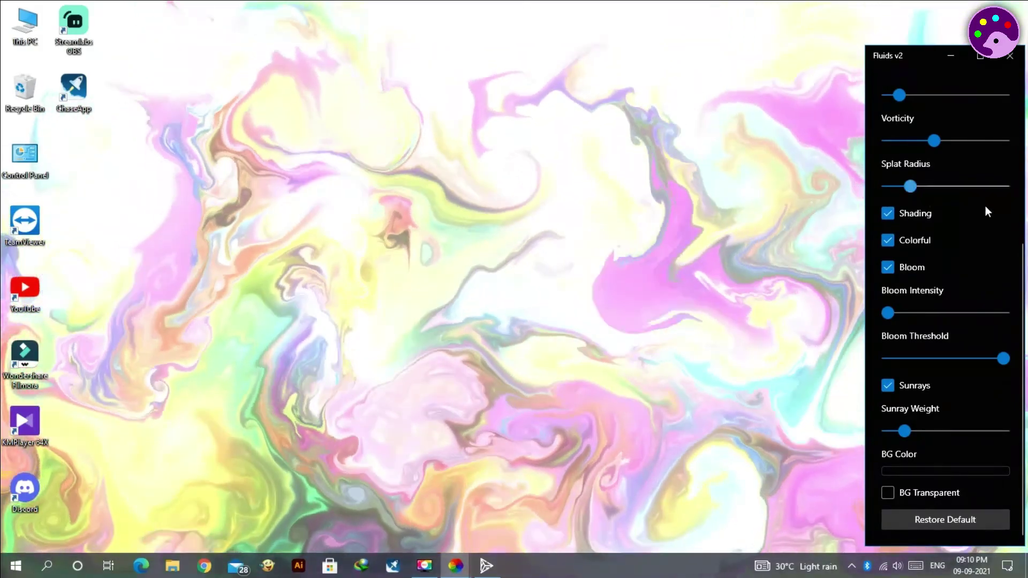
{"action": "scroll", "coordinate": [987, 212], "scroll_direction": "up", "scroll_amount": 2}
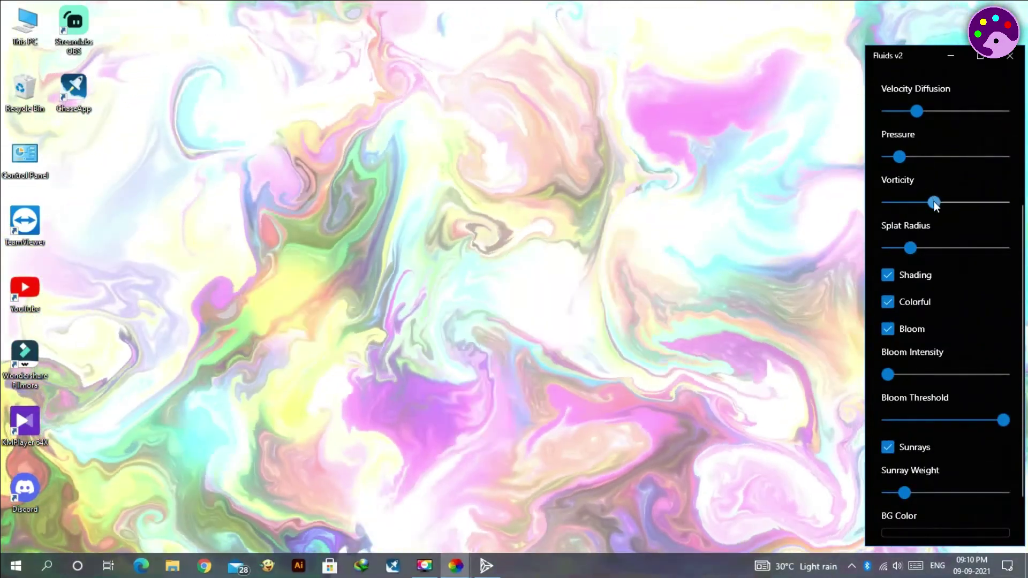
{"action": "mouse_move", "coordinate": [934, 202]}
{"action": "left_mouse_down"}
{"action": "mouse_move", "coordinate": [886, 201]}
{"action": "mouse_move", "coordinate": [1020, 202]}
{"action": "mouse_move", "coordinate": [929, 202]}
{"action": "left_mouse_up"}
{"action": "left_click_drag", "start_coordinate": [910, 248], "coordinate": [962, 218]}
{"action": "scroll", "coordinate": [899, 214], "scroll_direction": "up", "scroll_amount": 1}
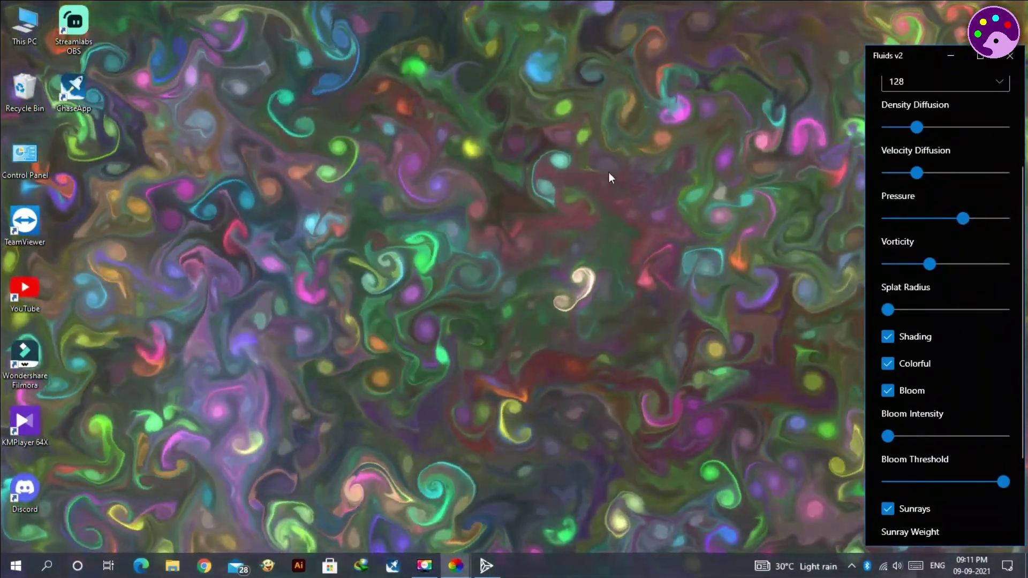
{"action": "scroll", "coordinate": [890, 177], "scroll_direction": "up", "scroll_amount": 2}
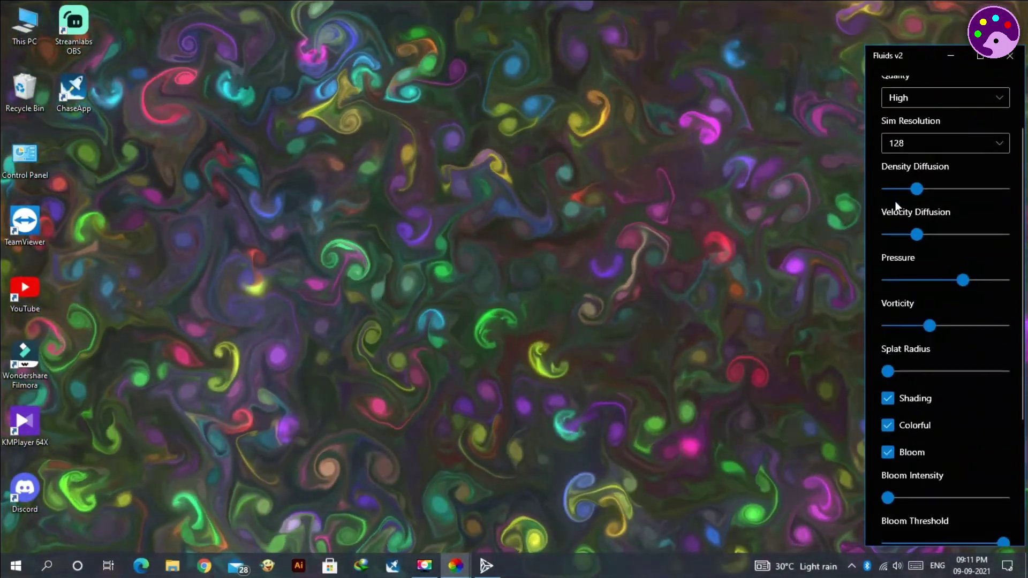